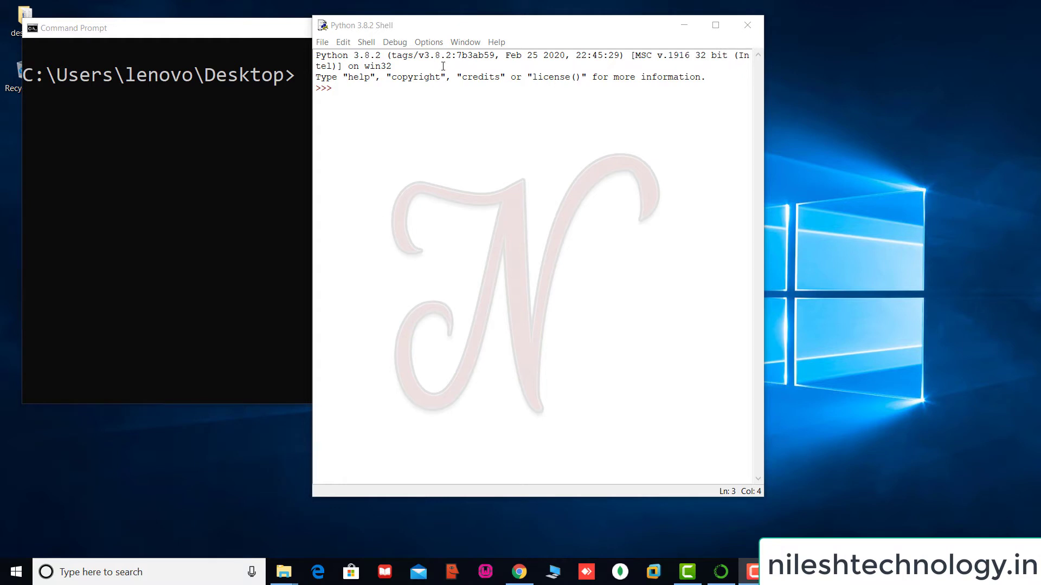
# Switch from the Python Shell to the Command Prompt window at the Desktop prompt
pyautogui.click(424, 23)
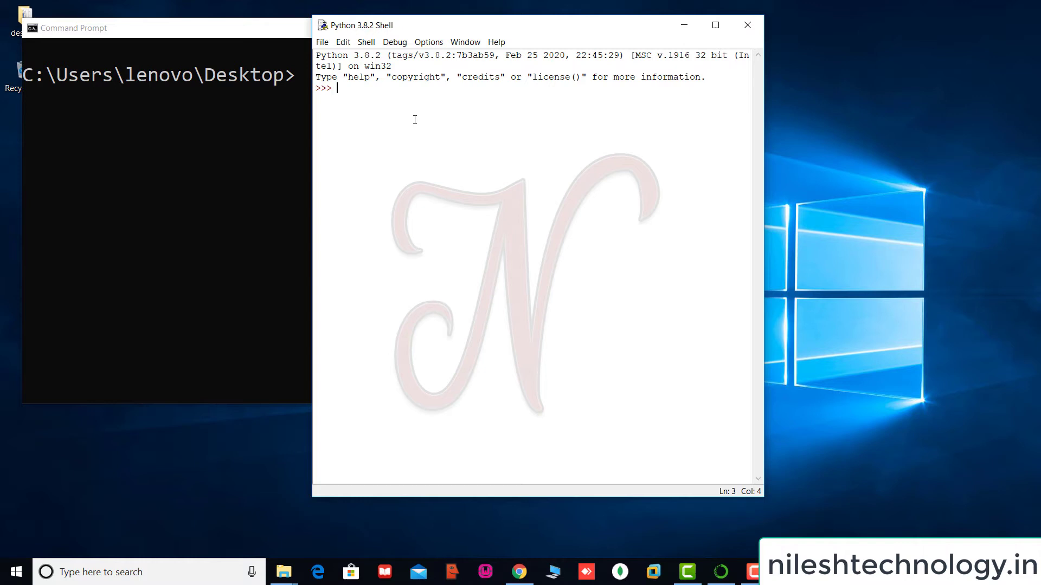
pyautogui.click(143, 26)
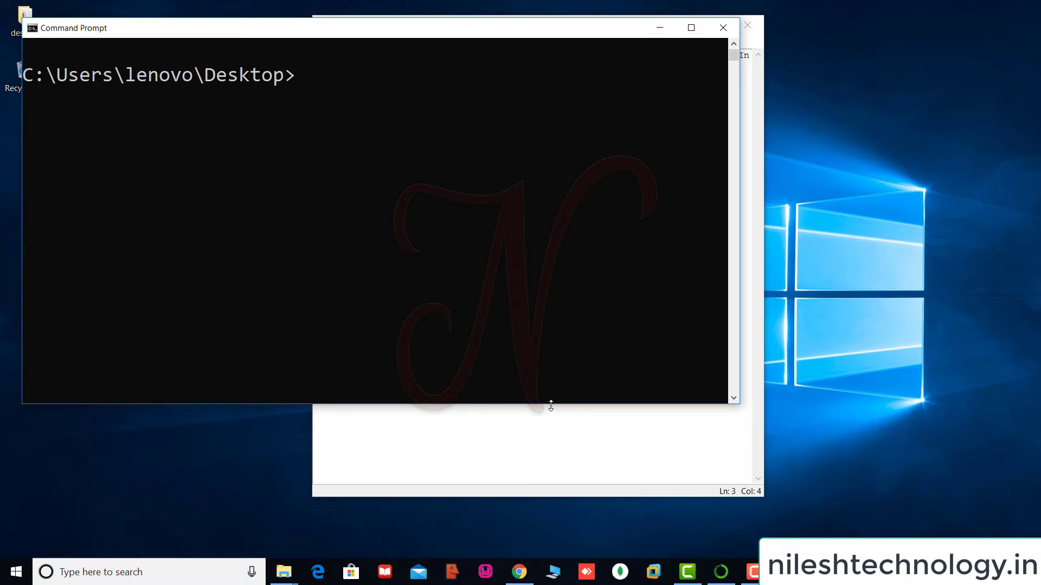
pyautogui.click(589, 447)
pyautogui.click(231, 288)
pyautogui.write('pip')
pyautogui.write(' install ')
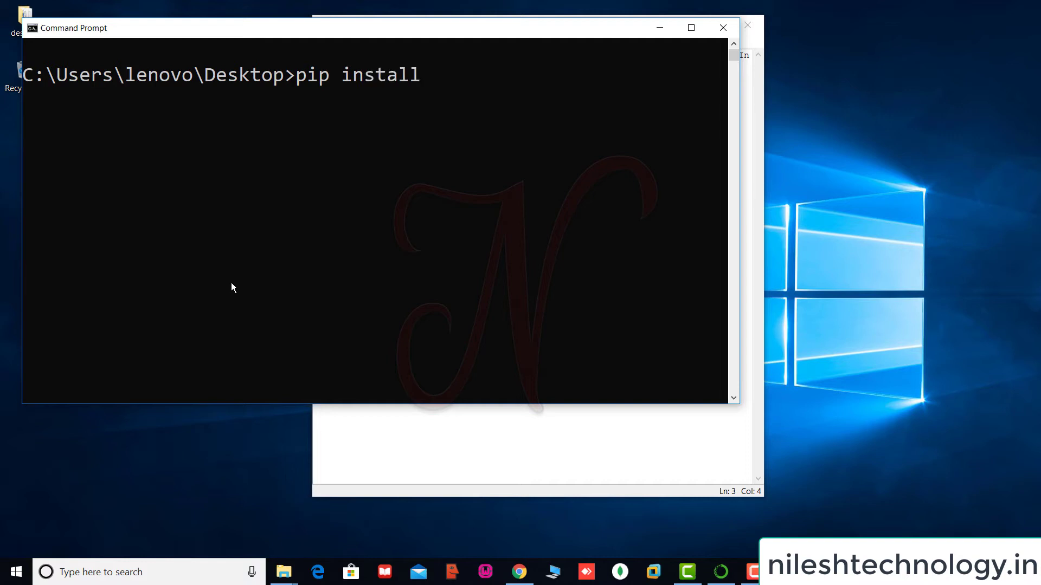
pyautogui.write('requests')
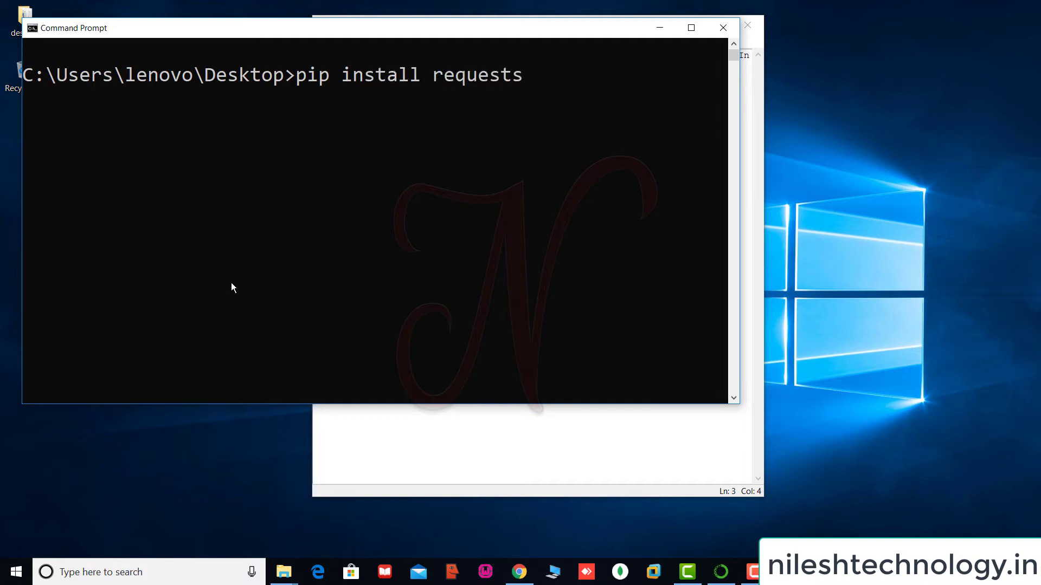
# Run pip install requests, enlarge the window and highlight the already-satisfied output
pyautogui.press('Return')
pyautogui.moveTo(735, 404); pyautogui.dragTo(831, 544)
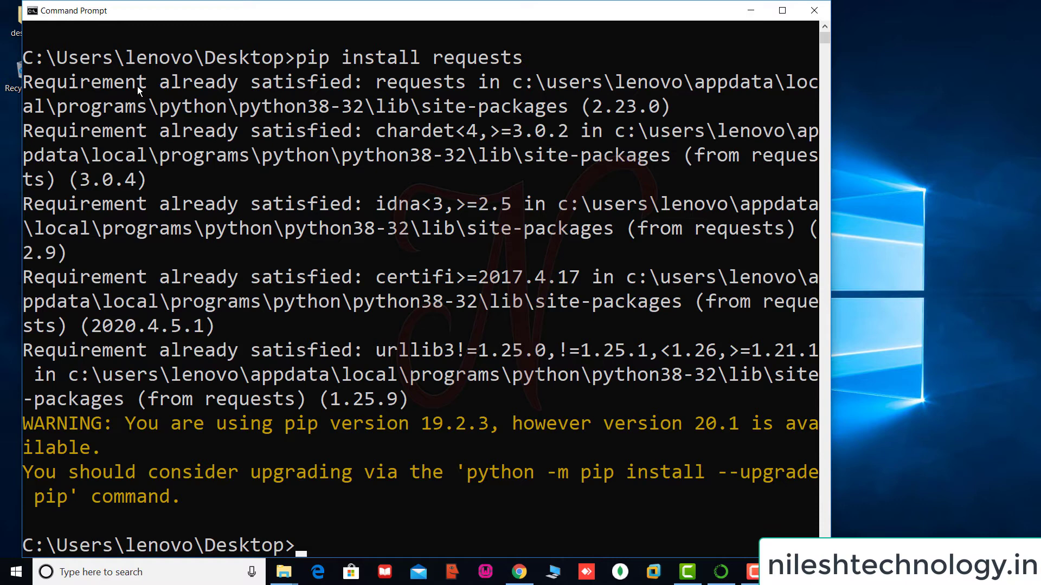
pyautogui.moveTo(140, 91)
pyautogui.mouseDown()
pyautogui.moveTo(633, 301)
pyautogui.moveTo(692, 399)
pyautogui.mouseUp()
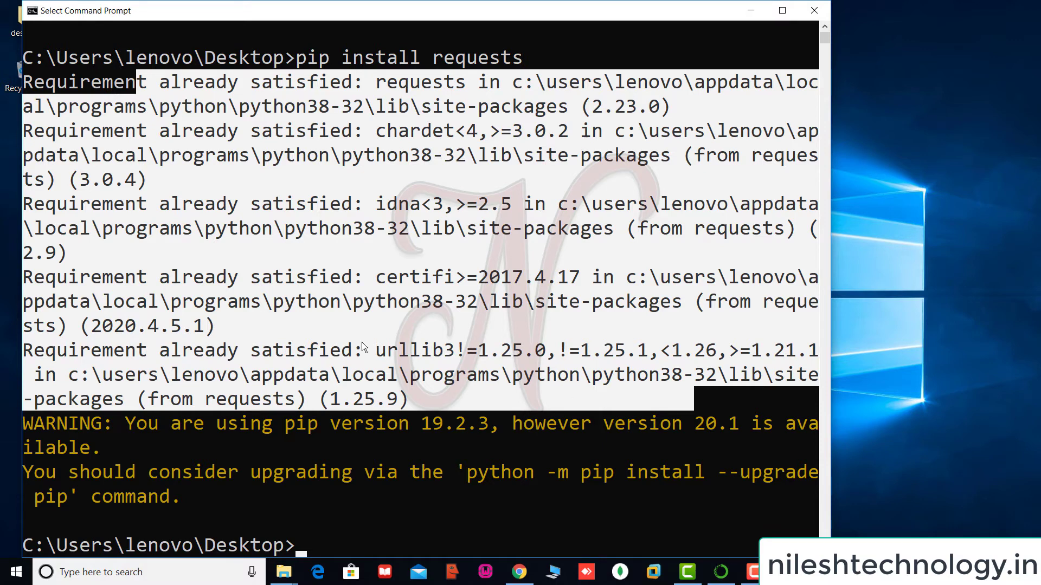
# Highlight the phrase 'already satisfied' in the requests output, then clear the highlight
pyautogui.click(223, 276)
pyautogui.click(85, 82)
pyautogui.moveTo(88, 86)
pyautogui.mouseDown()
pyautogui.moveTo(328, 95)
pyautogui.moveTo(358, 84)
pyautogui.mouseUp()
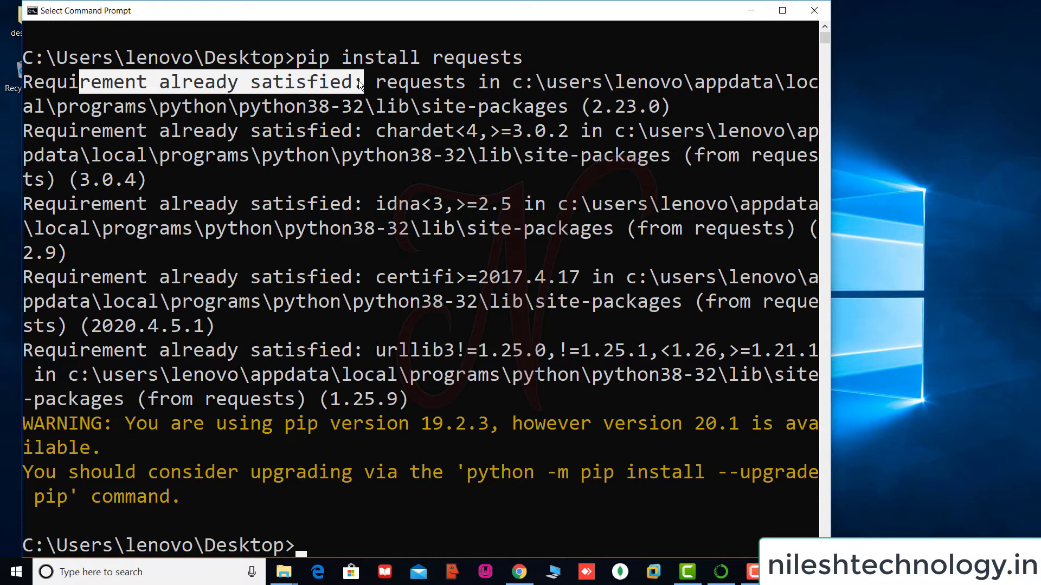
pyautogui.click(414, 497)
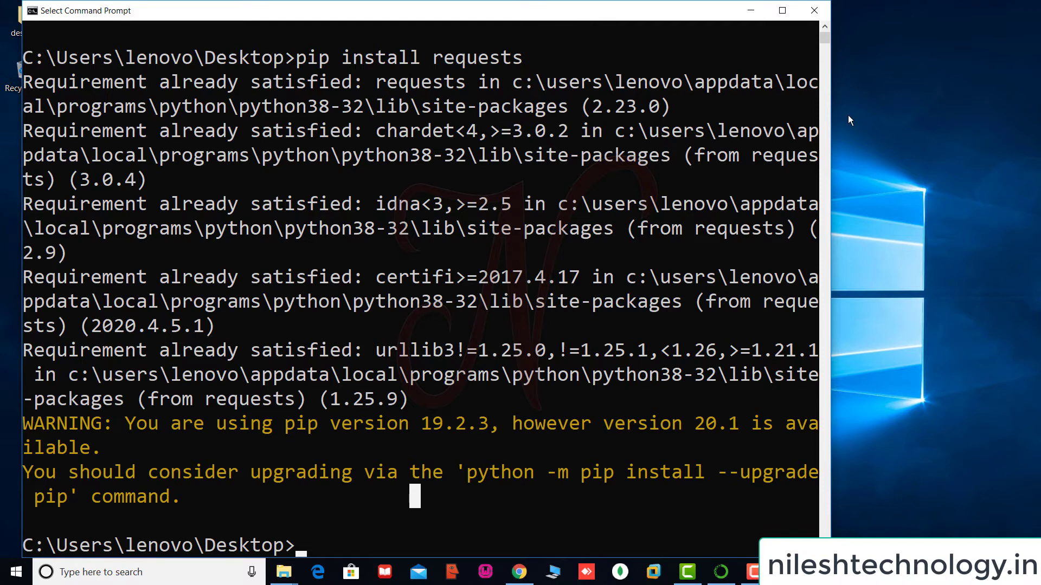
pyautogui.write('cls')
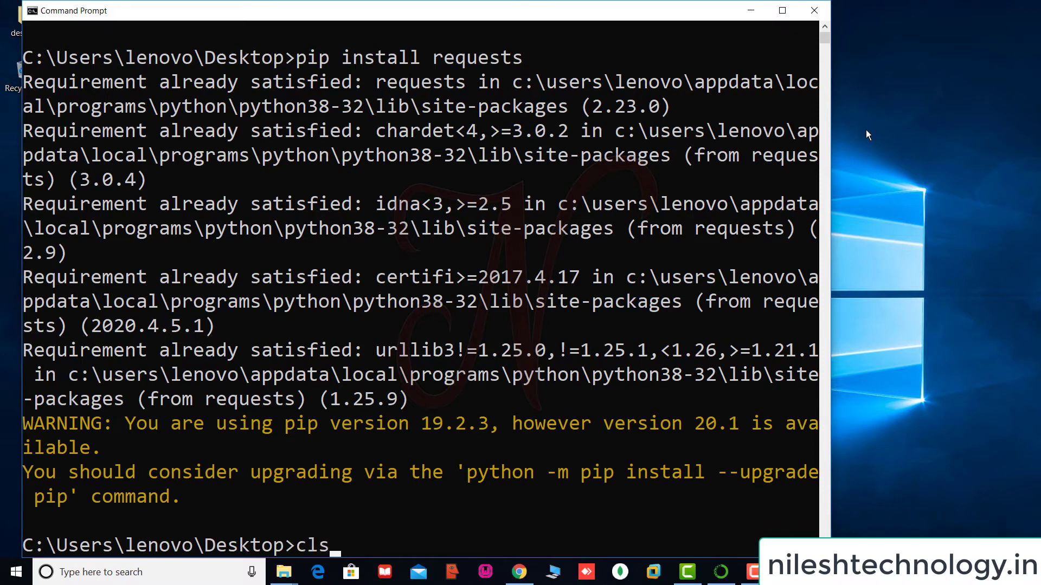
# Clear the screen with cls and run pip install colorama, highlighting the Collecting/Downloading lines
pyautogui.press('Return')
pyautogui.write('pip')
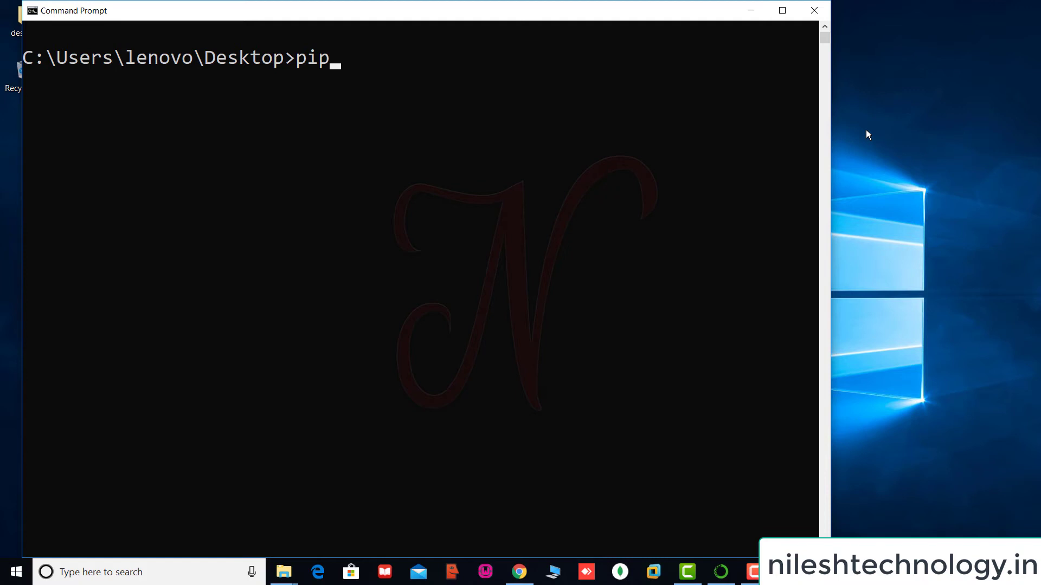
pyautogui.write(' insta')
pyautogui.write('ll co')
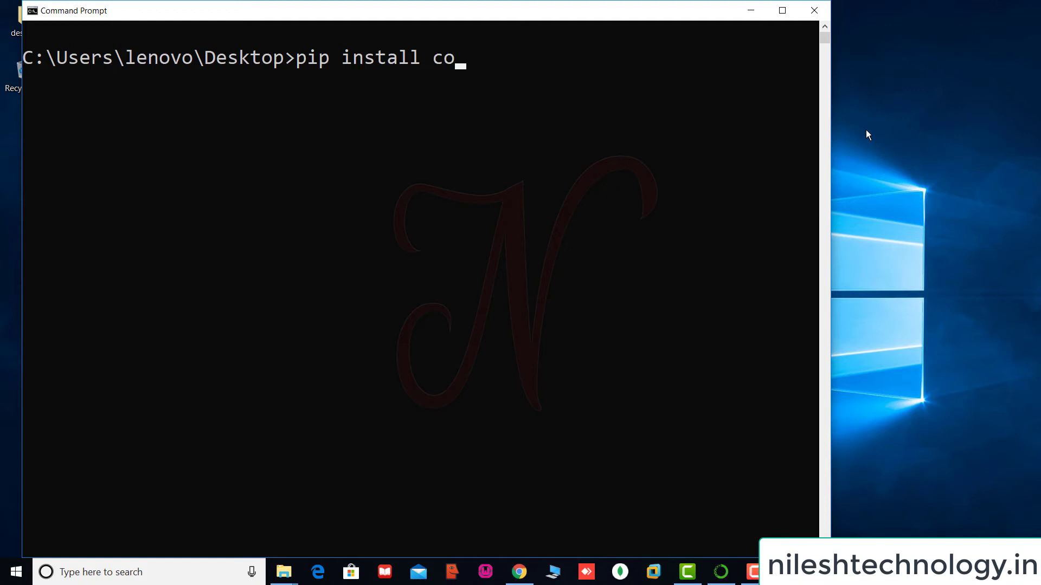
pyautogui.write('lora')
pyautogui.write('ma')
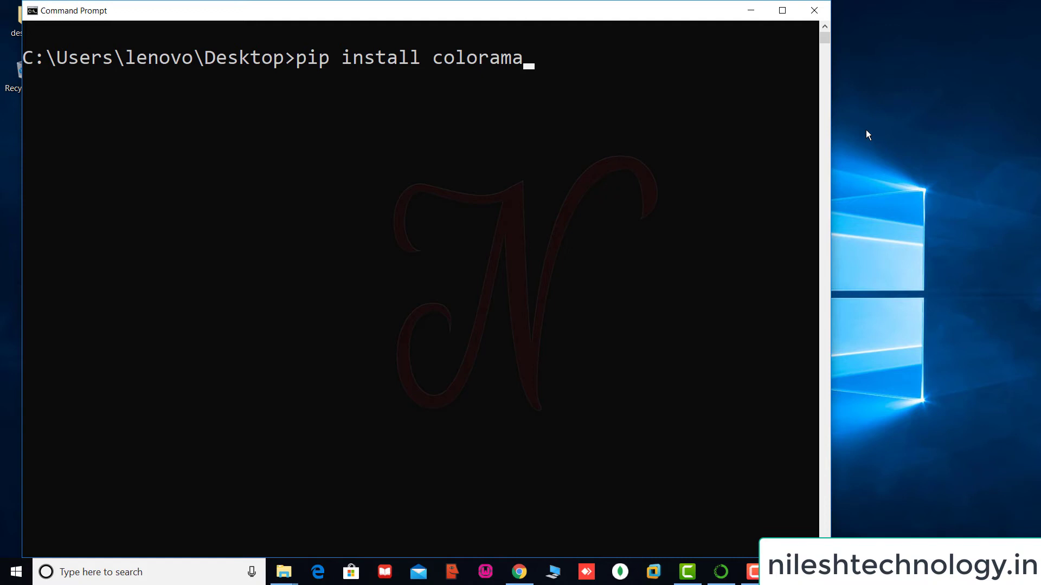
pyautogui.press('Return')
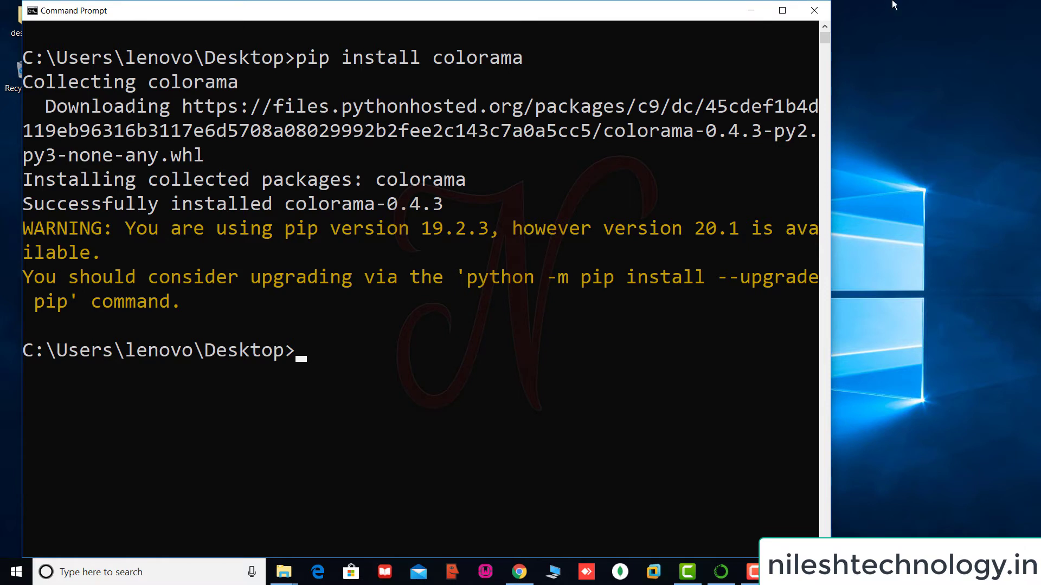
pyautogui.moveTo(57, 83); pyautogui.dragTo(324, 128)
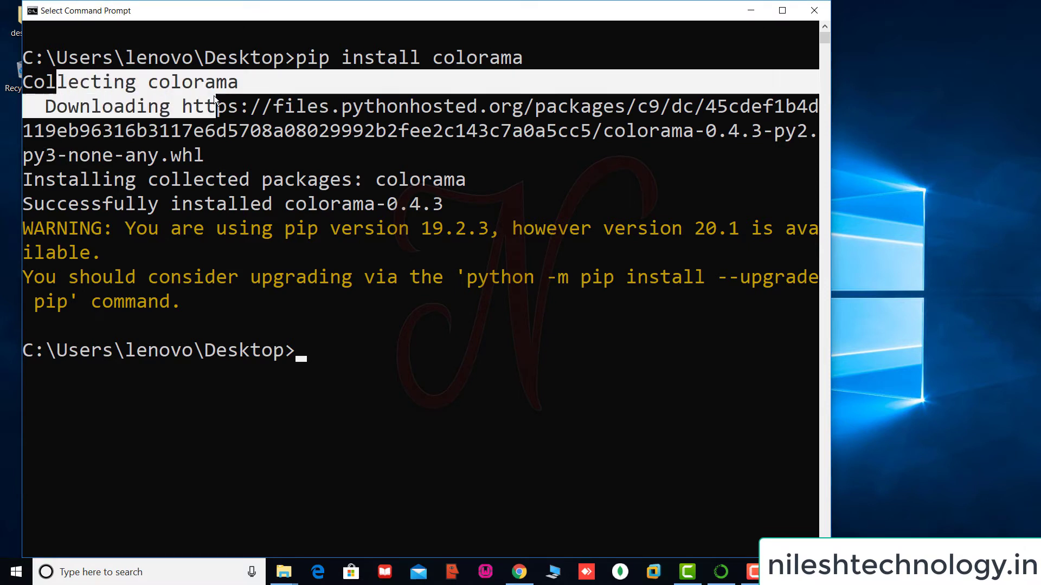
# Highlight the download URL, the Installing collected packages line, and 'colorama' in the command
pyautogui.moveTo(479, 140); pyautogui.dragTo(573, 131)
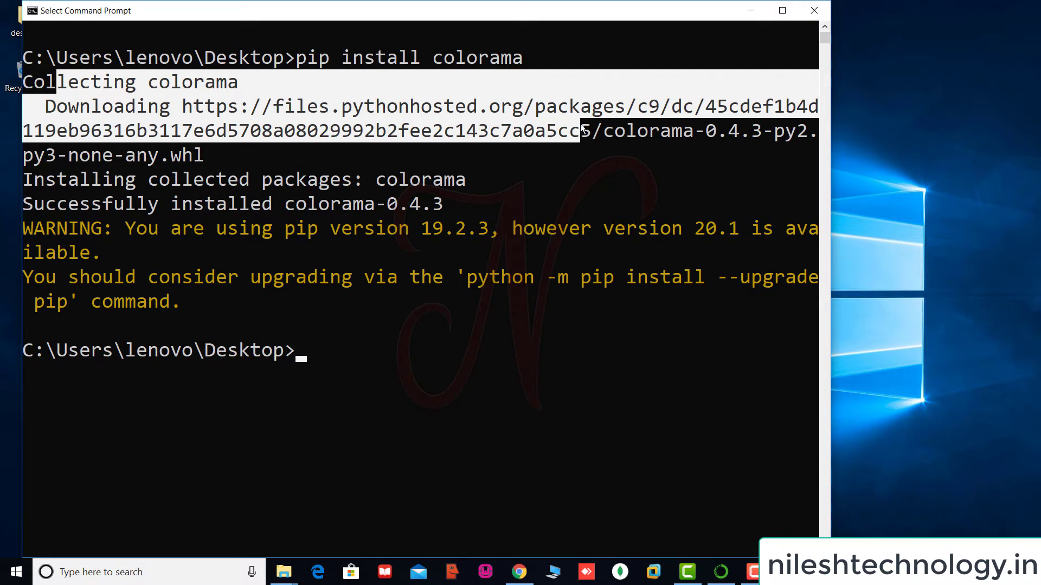
pyautogui.click(277, 168)
pyautogui.moveTo(102, 180)
pyautogui.mouseDown()
pyautogui.moveTo(442, 191)
pyautogui.moveTo(452, 203)
pyautogui.mouseUp()
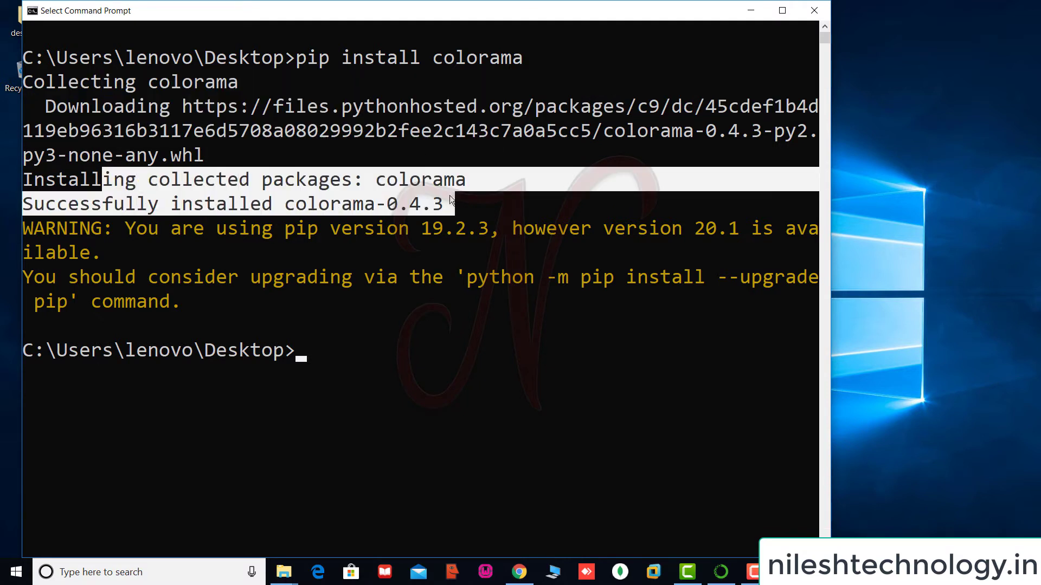
pyautogui.click(382, 329)
pyautogui.click(333, 321)
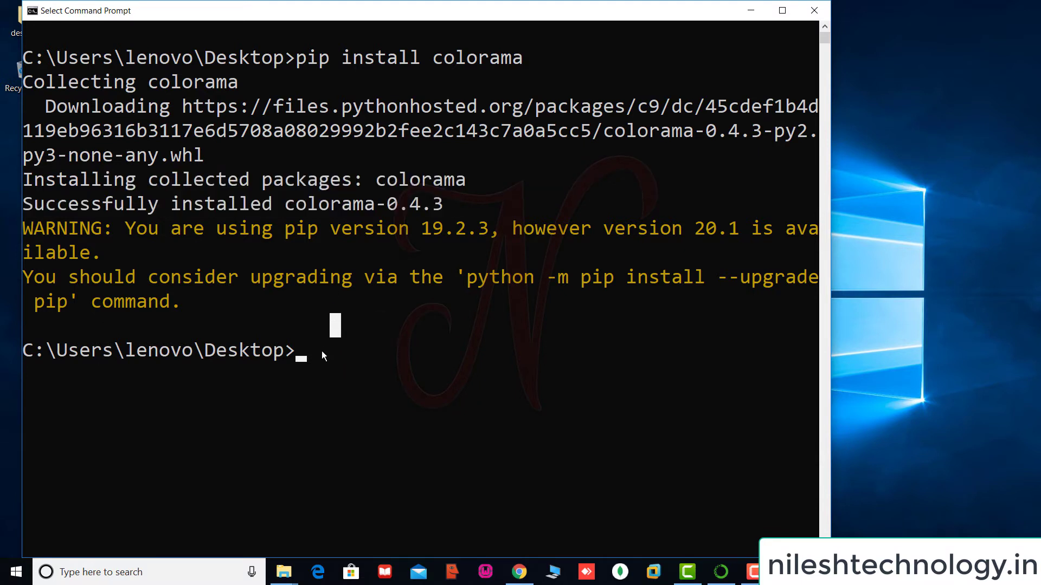
pyautogui.moveTo(434, 58); pyautogui.dragTo(520, 60)
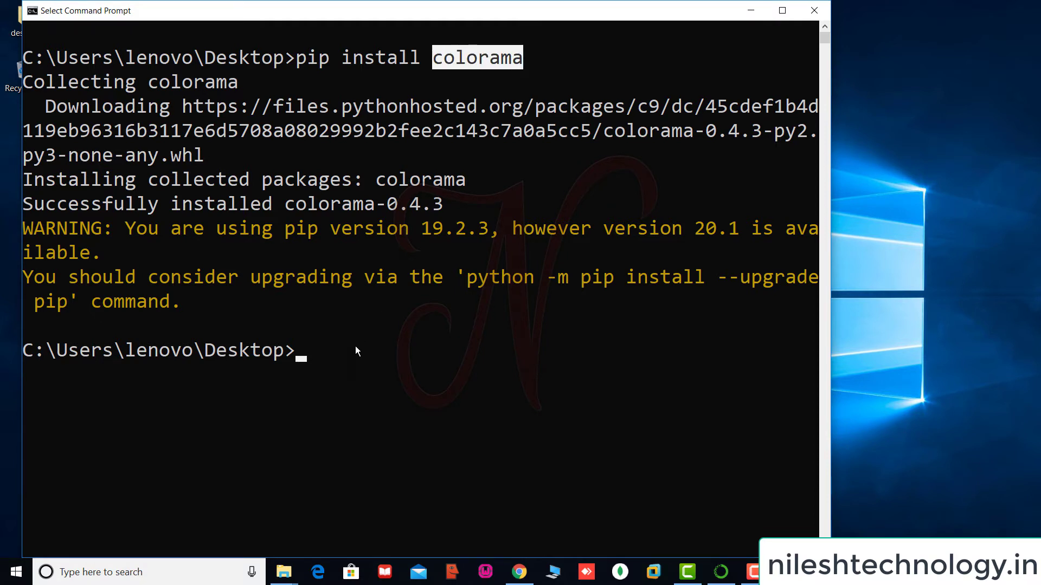
pyautogui.write('python')
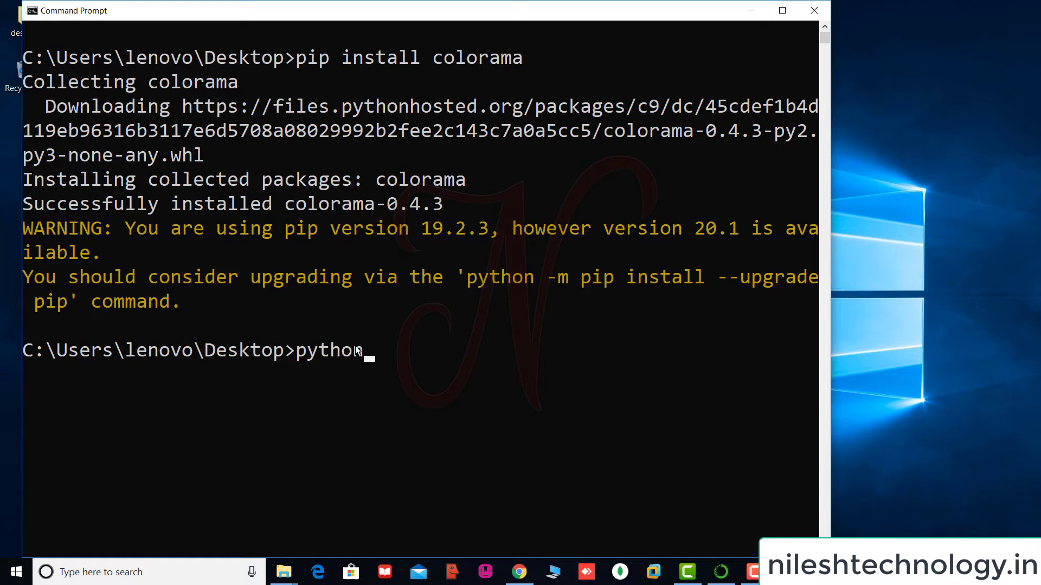
# Start Python, import and run colorama's init(), and import Fore
pyautogui.press('Return')
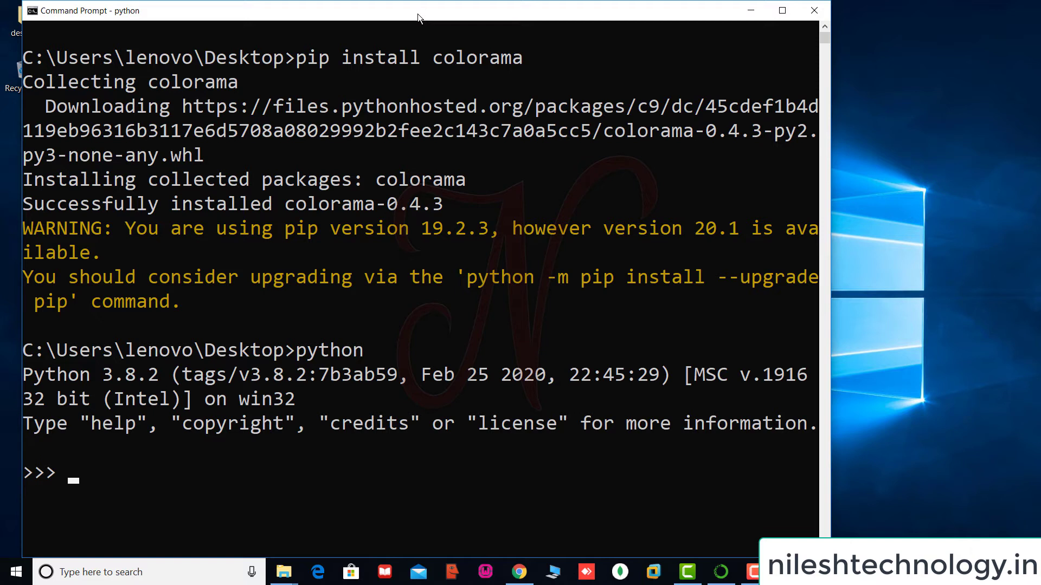
pyautogui.write('from ')
pyautogui.write('colo')
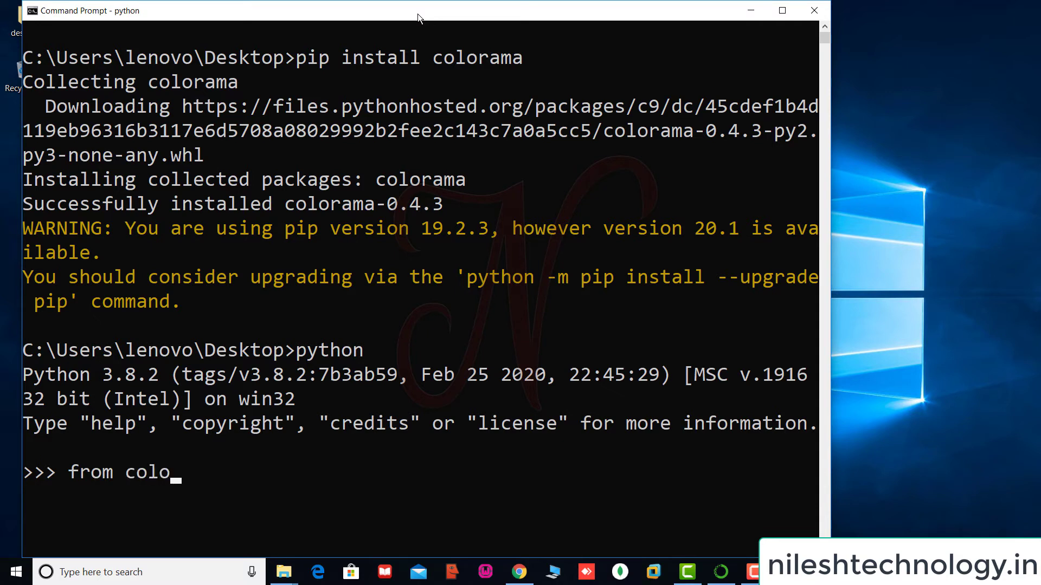
pyautogui.write('rama i')
pyautogui.write('mport ini')
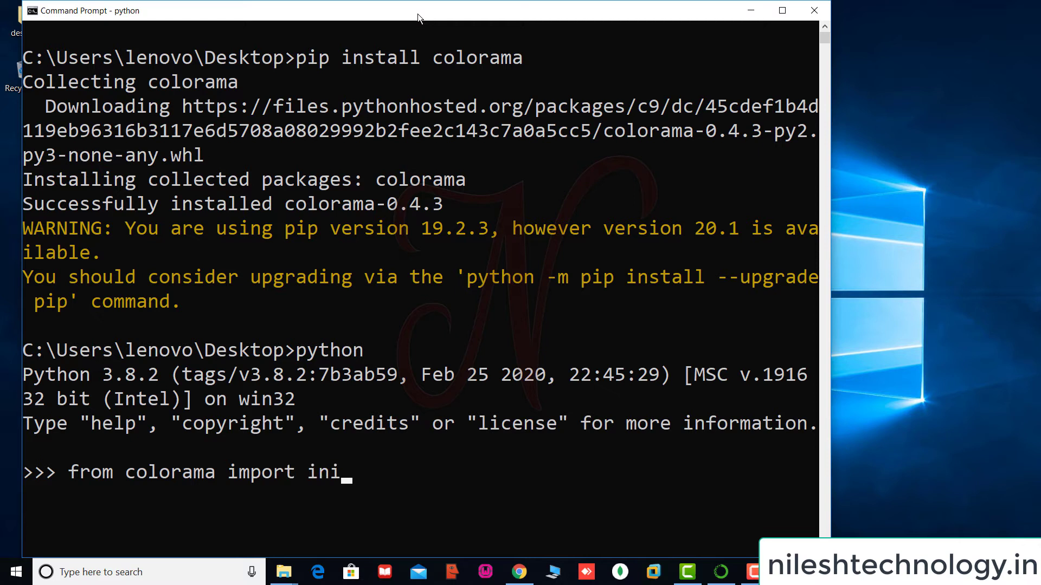
pyautogui.write('t')
pyautogui.press('Return')
pyautogui.write('init')
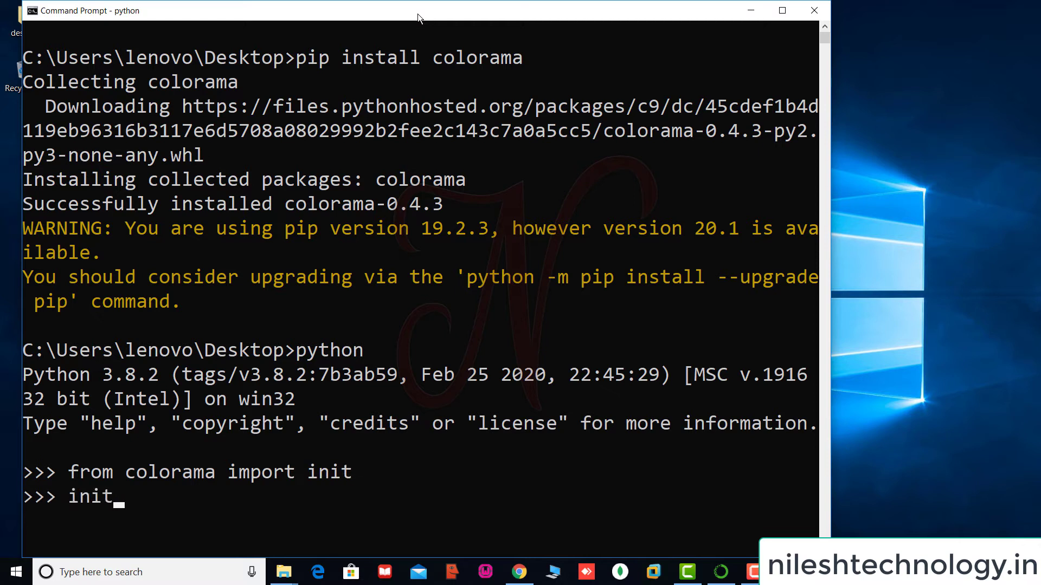
pyautogui.write('()')
pyautogui.press('Return')
pyautogui.write('fro')
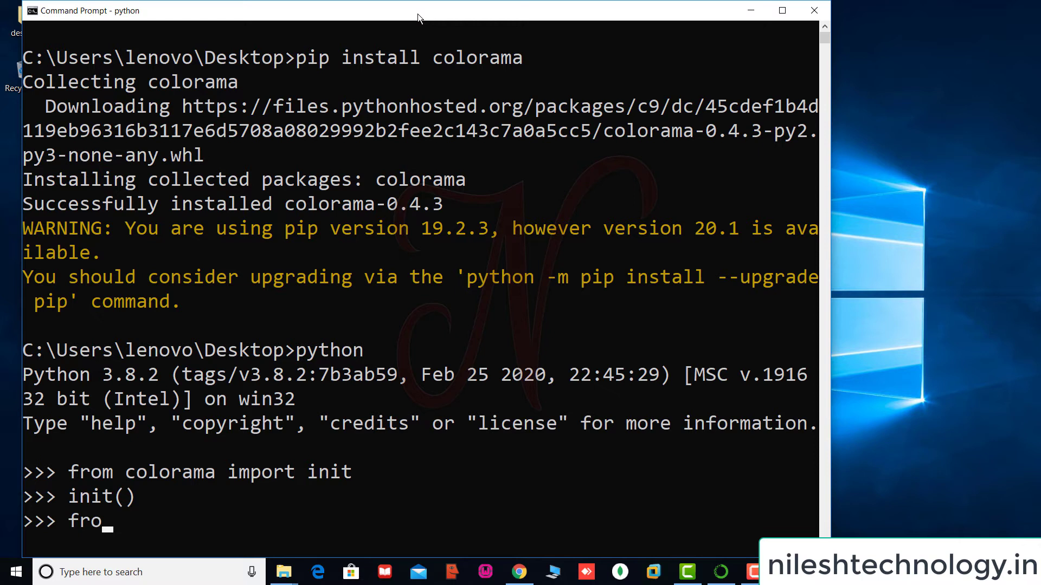
pyautogui.write('m ')
pyautogui.write('colorama')
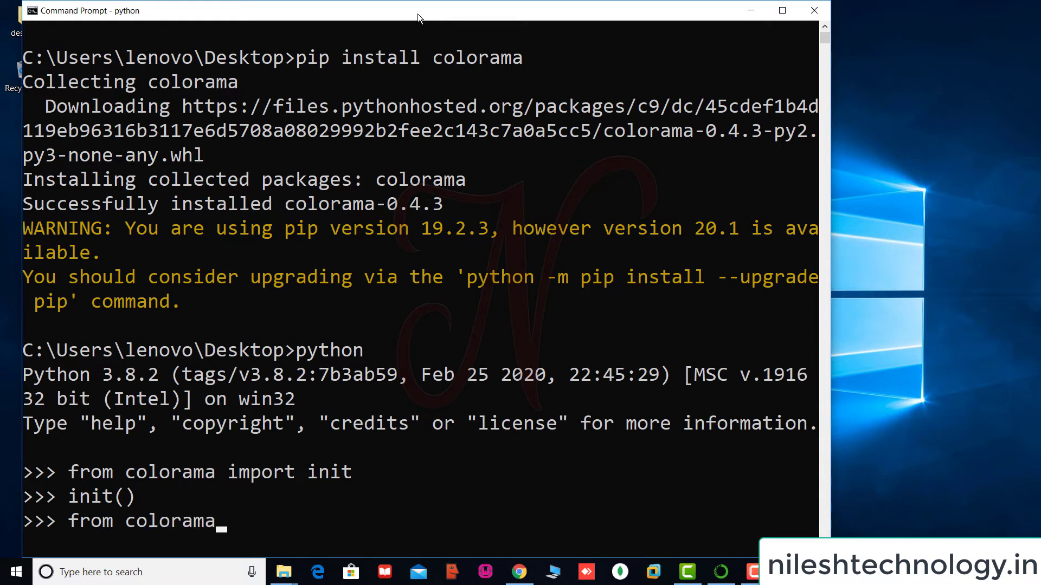
pyautogui.write(' import ')
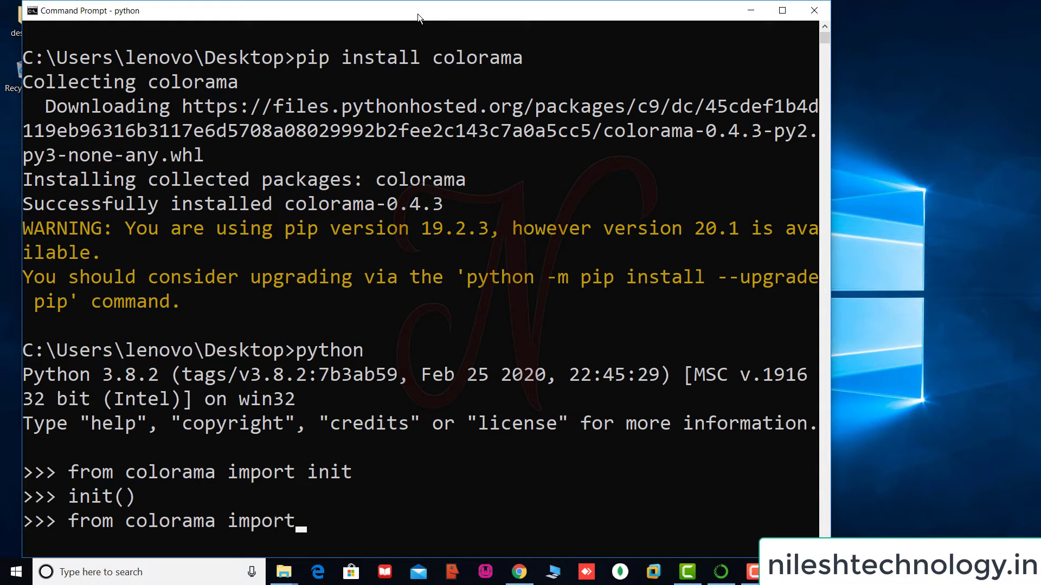
pyautogui.write('Fore')
pyautogui.press('Return')
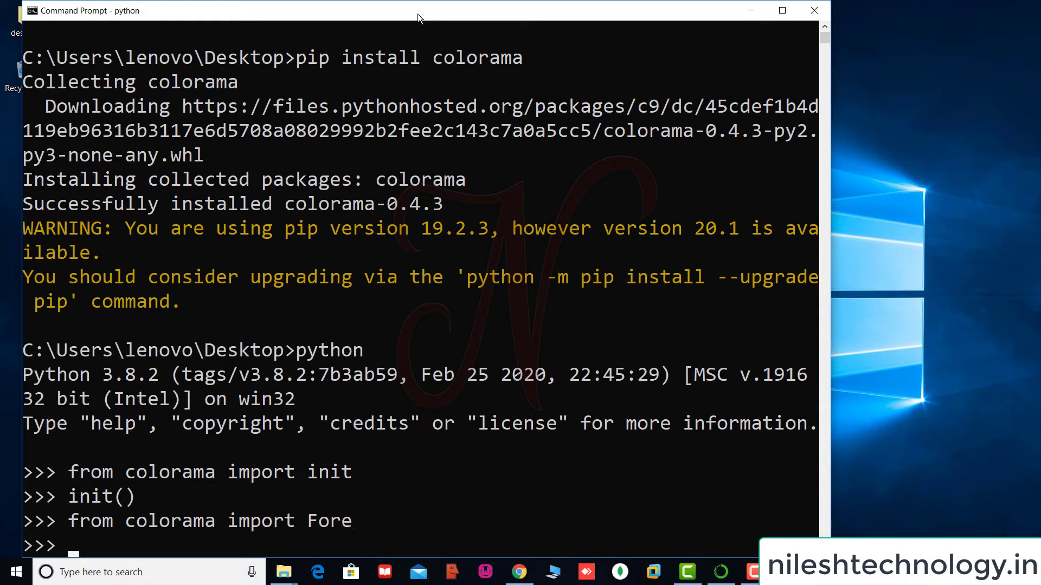
pyautogui.write('print')
pyautogui.write('(Fore.RED')
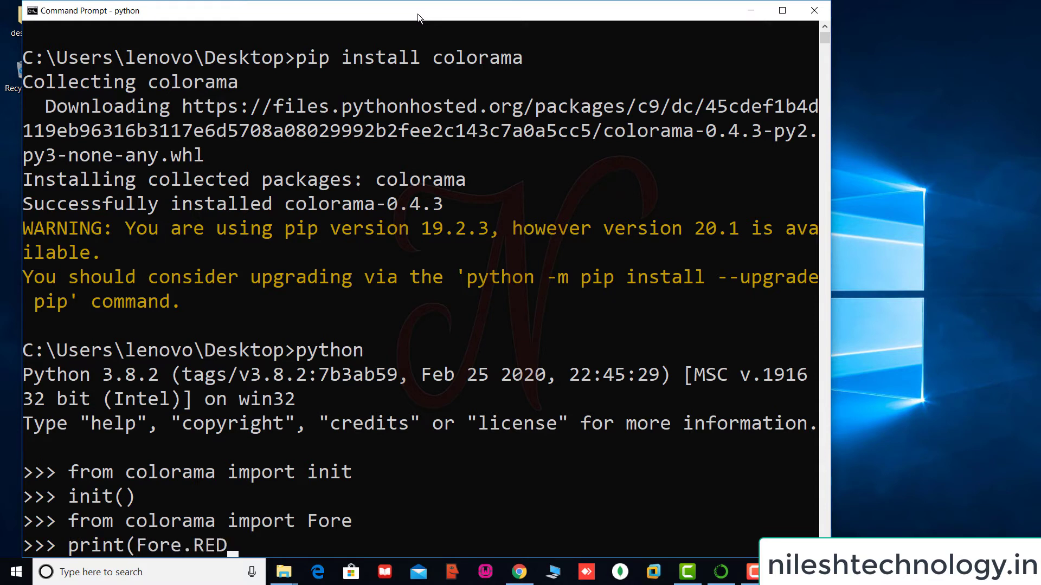
pyautogui.write(' + ')
pyautogui.write('"Some ')
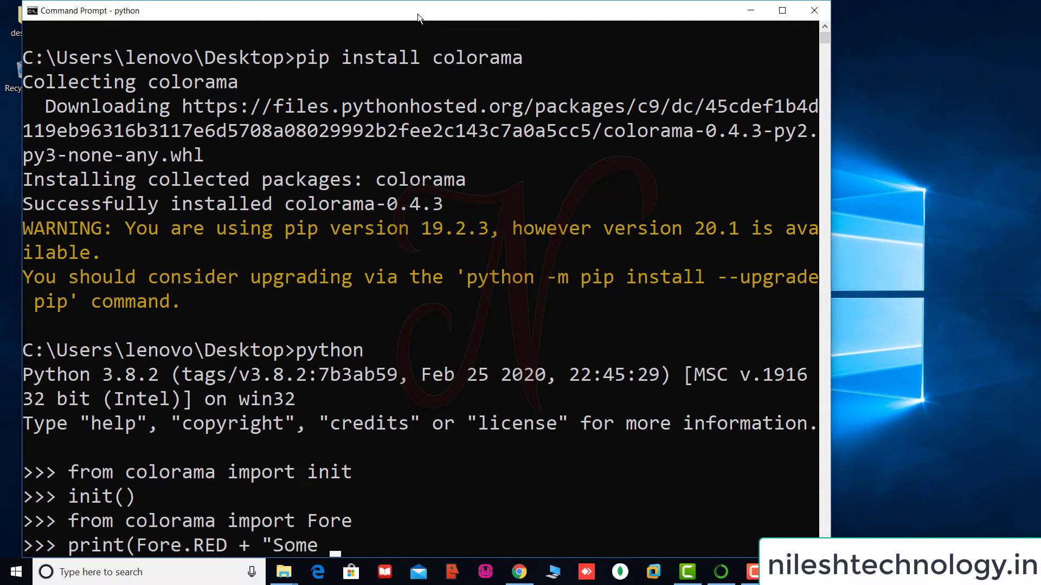
pyautogui.write('red tex')
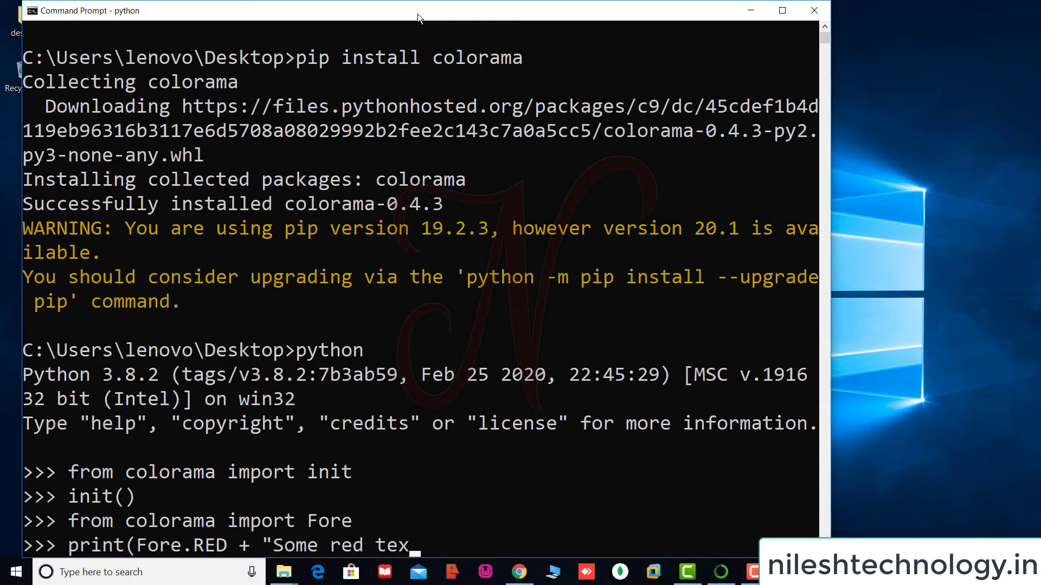
pyautogui.write('t")')
# Print 'Some red text' in red and briefly select part of the output
pyautogui.press('Return')
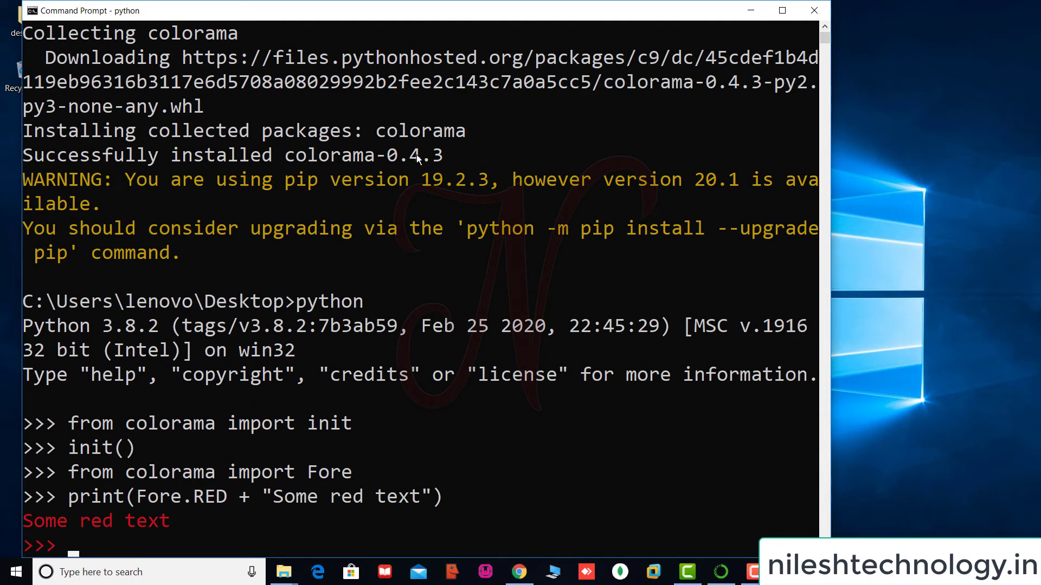
pyautogui.moveTo(61, 523); pyautogui.dragTo(138, 522)
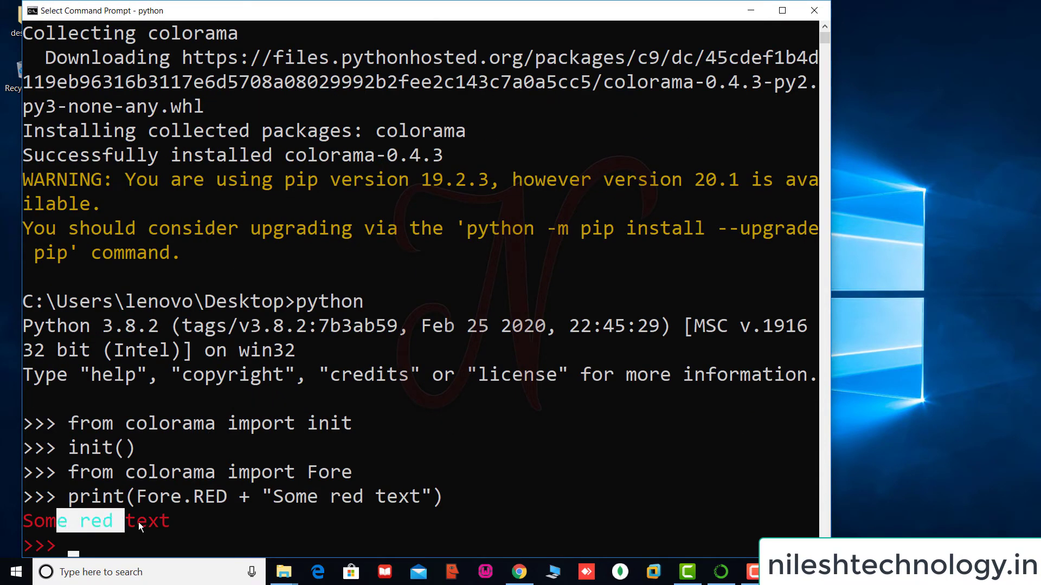
pyautogui.click(122, 547)
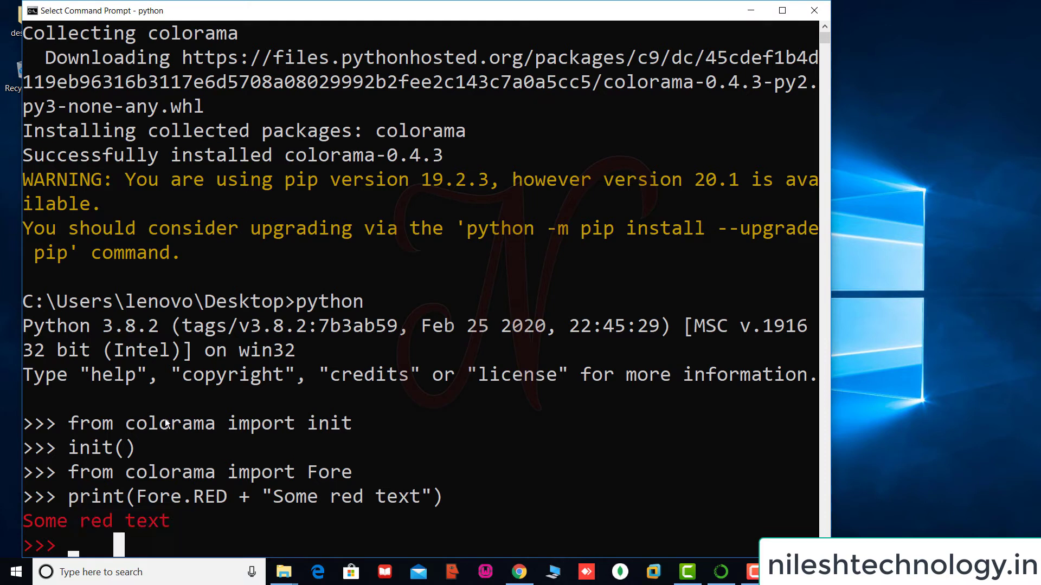
pyautogui.press('Escape')
pyautogui.write('print(')
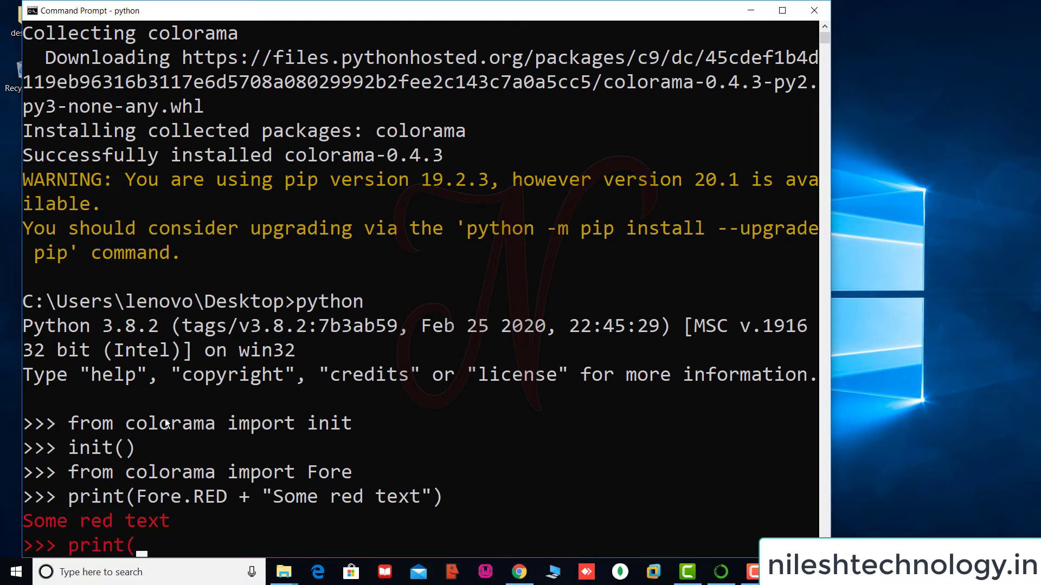
pyautogui.write('"Welcome')
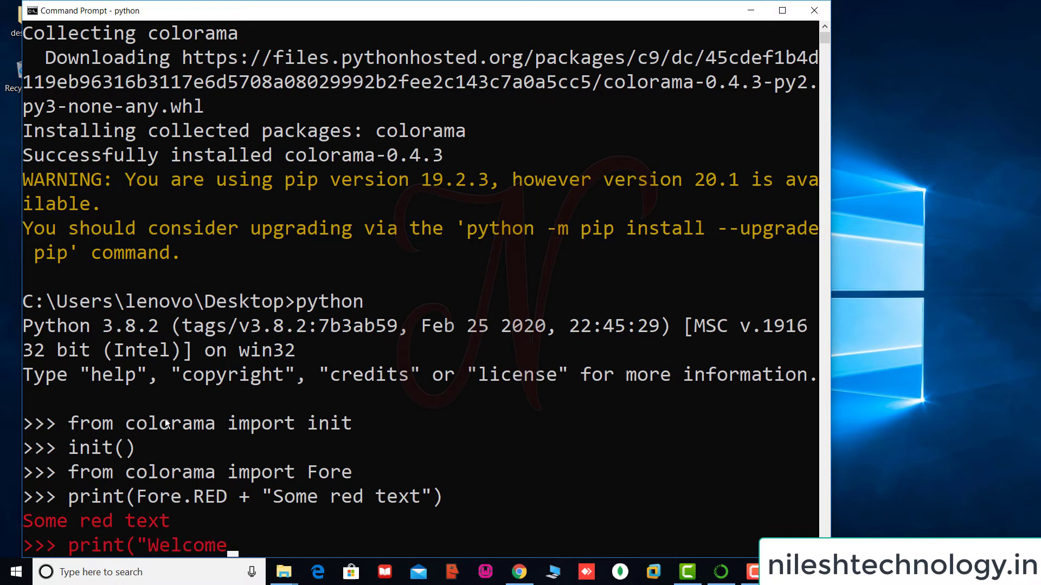
pyautogui.write('")')
# Print 'Welcome' in red and 'New Color' in green, then quit() Python
pyautogui.press('Return')
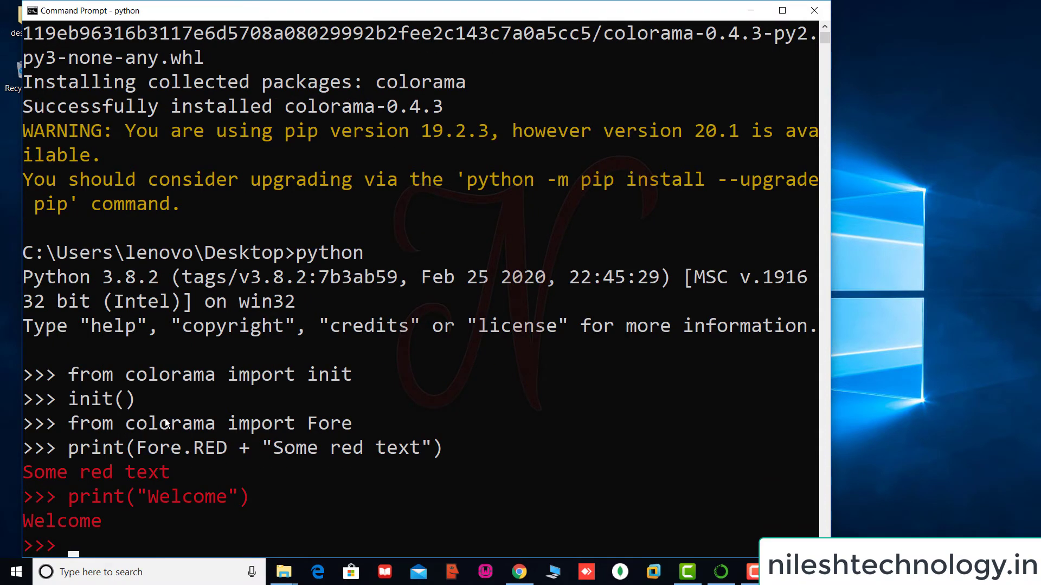
pyautogui.write('pr')
pyautogui.write('int(')
pyautogui.write('Fore.GR')
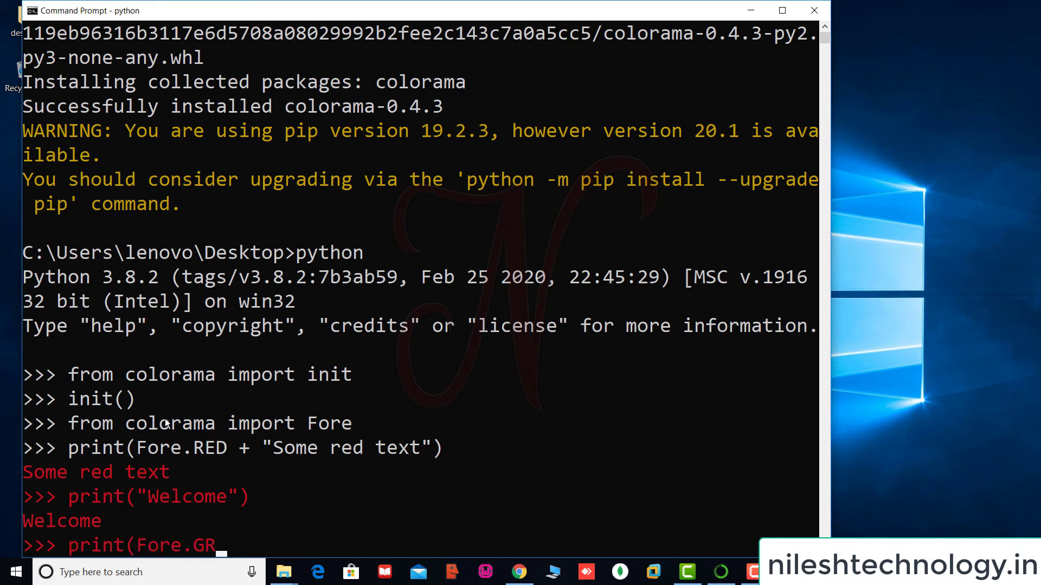
pyautogui.write('EEN')
pyautogui.write('+"Ne')
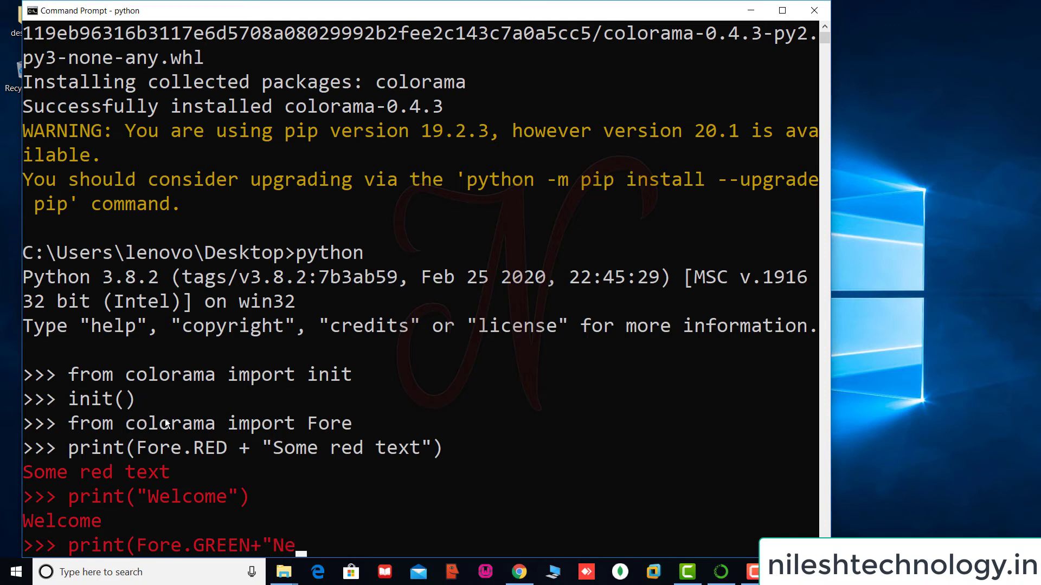
pyautogui.write('w Color')
pyautogui.write('")')
pyautogui.press('Return')
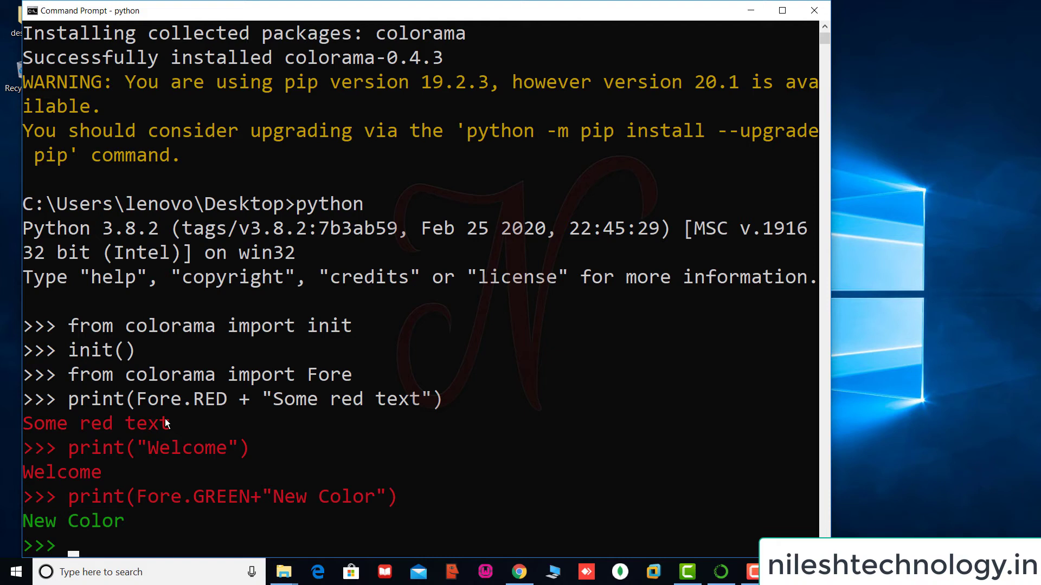
pyautogui.write('quit')
pyautogui.write('()')
pyautogui.press('Return')
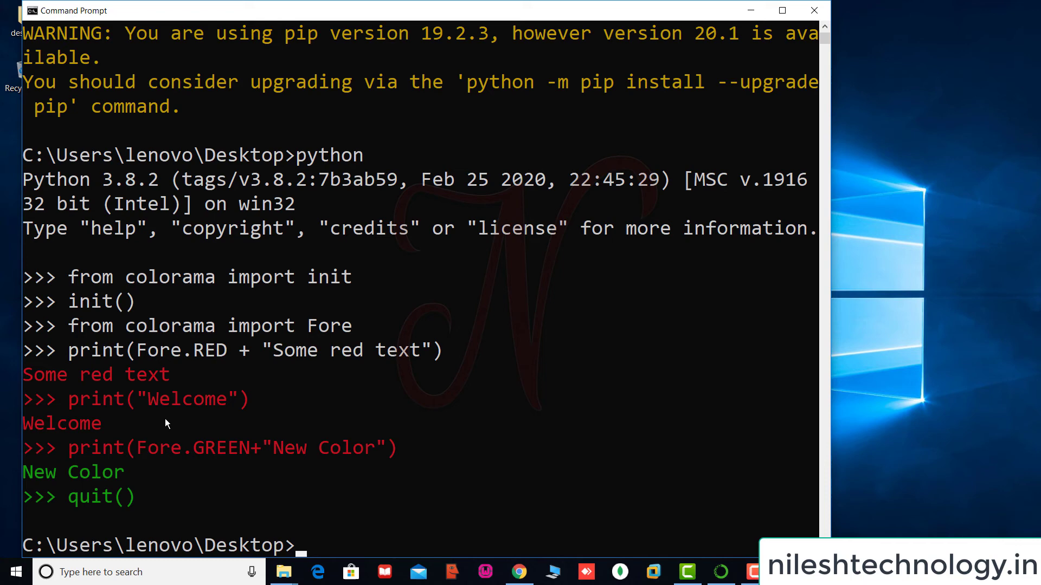
# In Chrome, fix the search text and search Google for 'python package for excel'
pyautogui.click(517, 572)
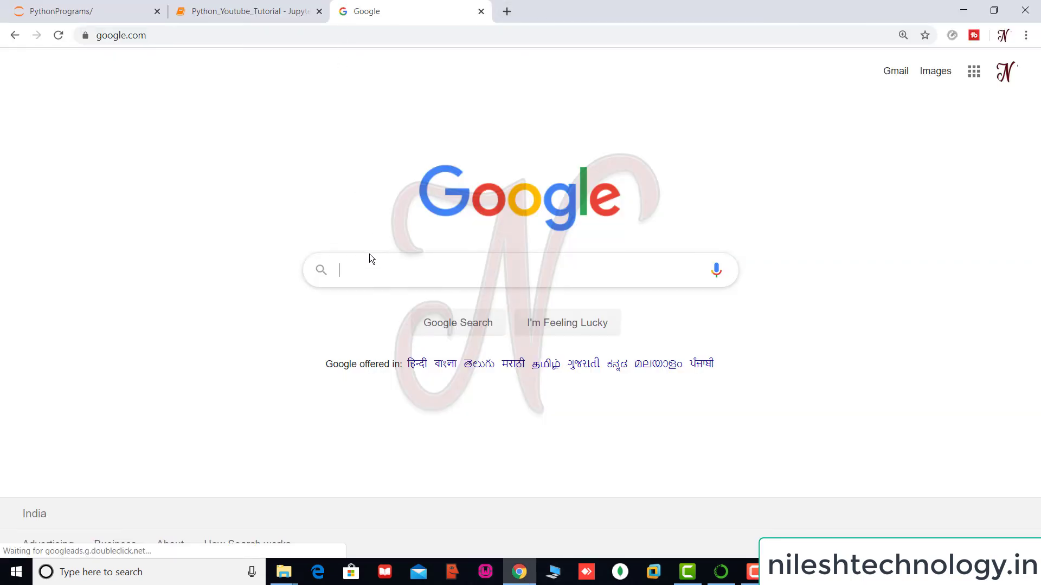
pyautogui.write('searc')
pyautogui.press('BackSpace')
pyautogui.press('BackSpace')
pyautogui.press('BackSpace')
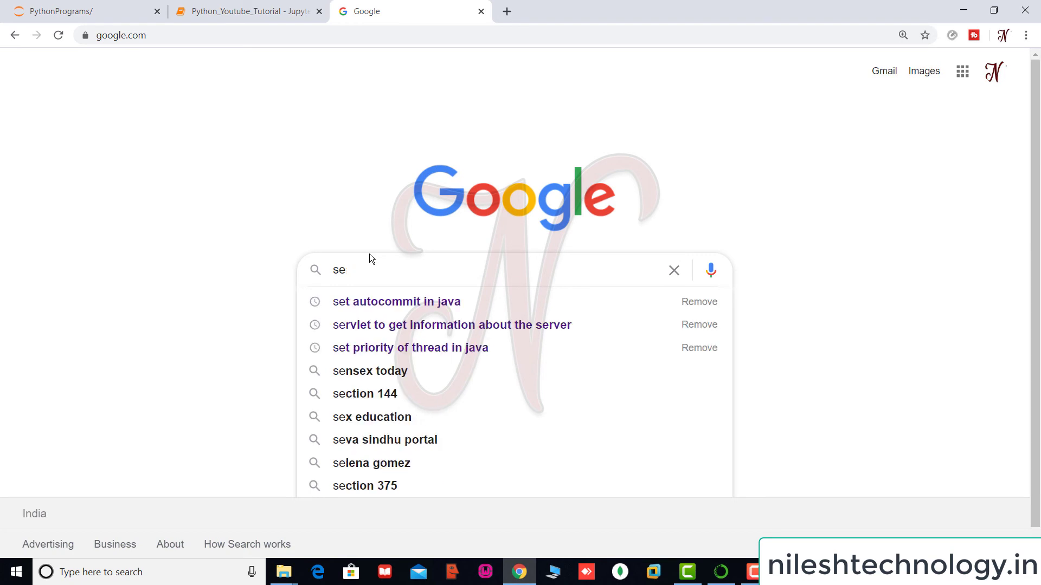
pyautogui.press('BackSpace')
pyautogui.press('BackSpace')
pyautogui.write('pytho')
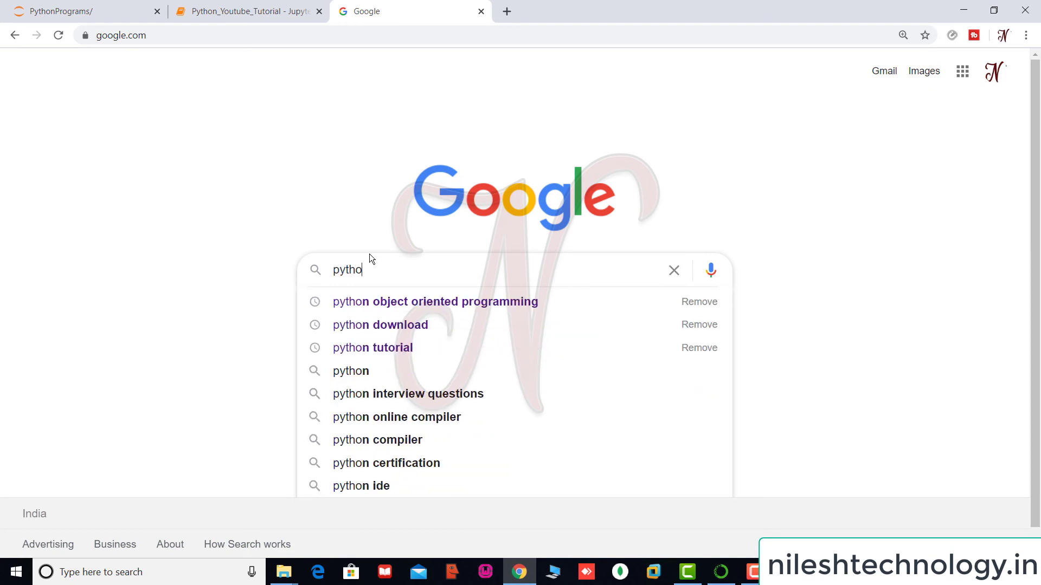
pyautogui.write('n package')
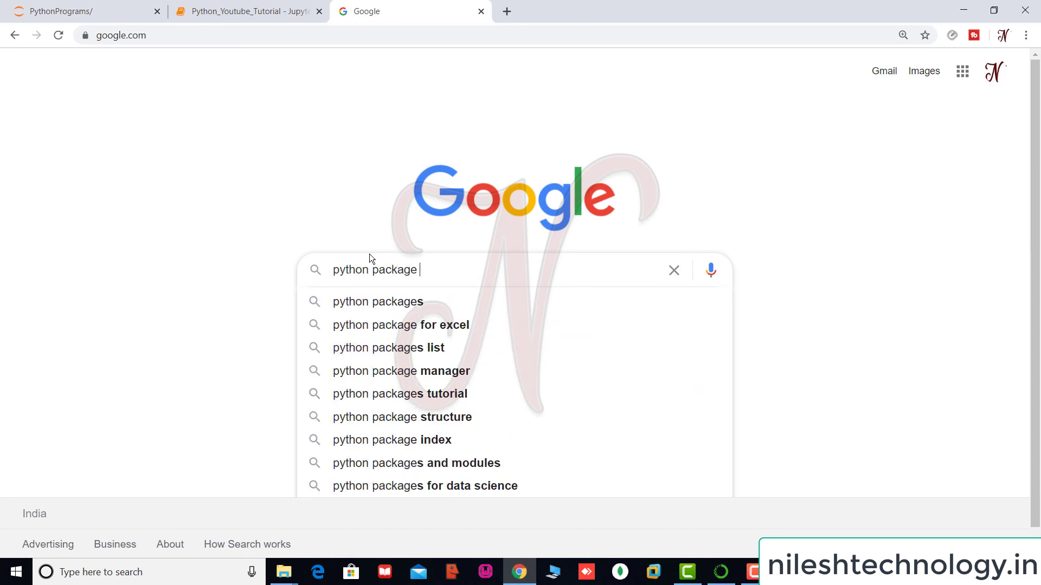
pyautogui.write(' for')
pyautogui.press('Down')
pyautogui.press('Return')
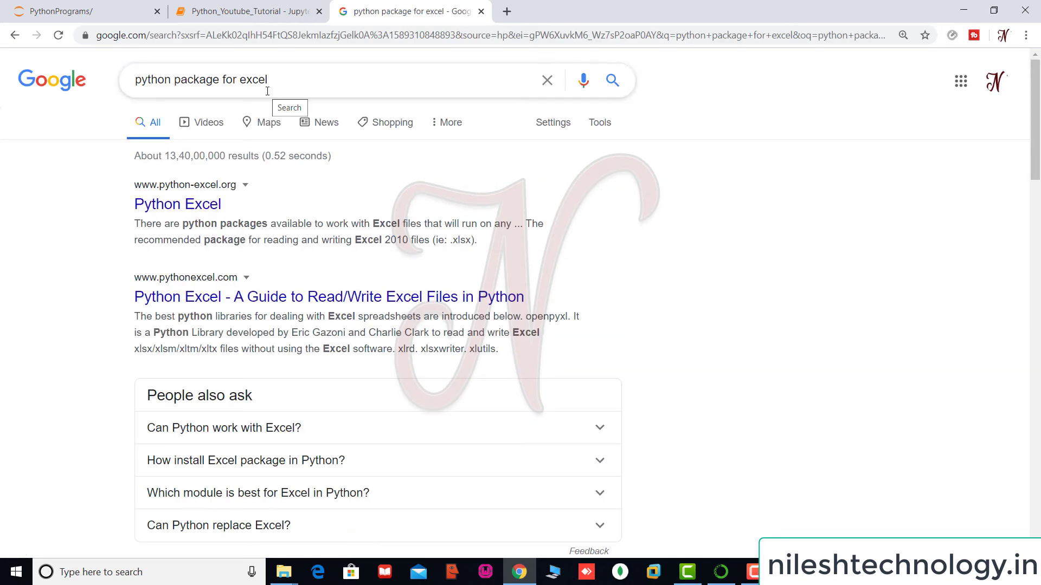
# Go from the python-excel.org result to the openpyxl 3.0.3 PyPI page via its Download link
pyautogui.click(186, 208)
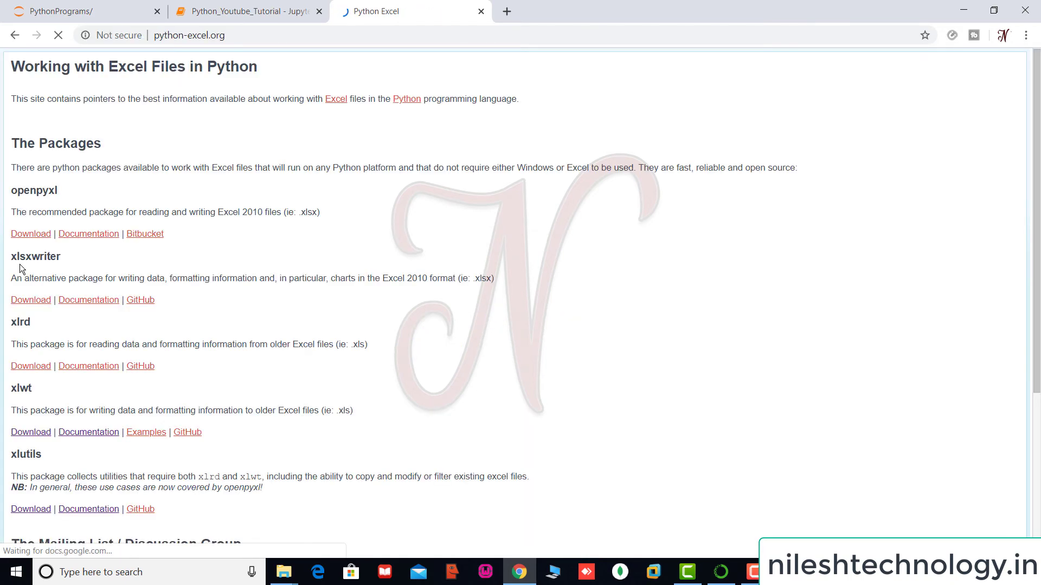
pyautogui.scroll(-2, 446, 195)
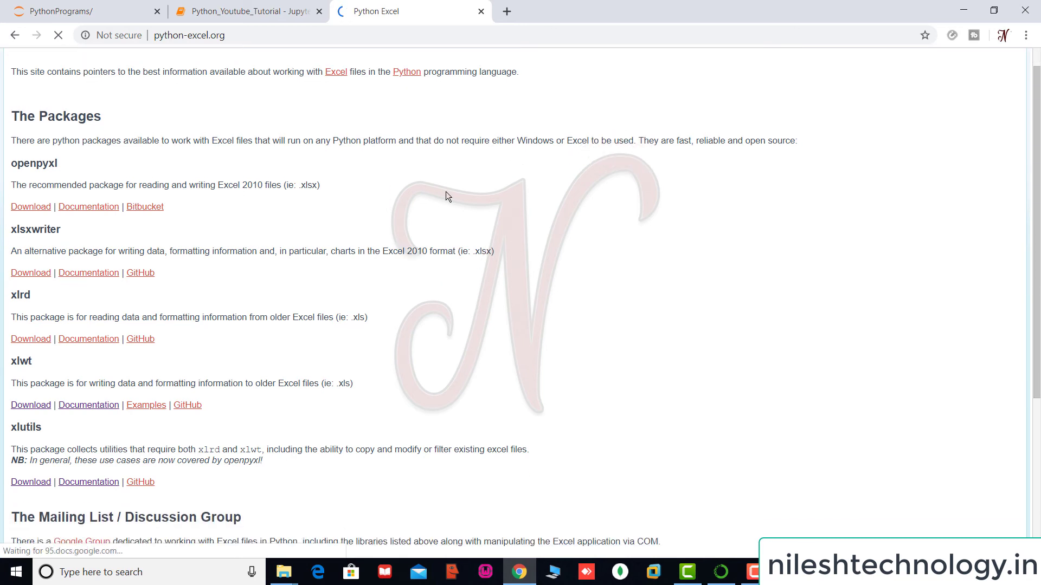
pyautogui.scroll(1, 445, 196)
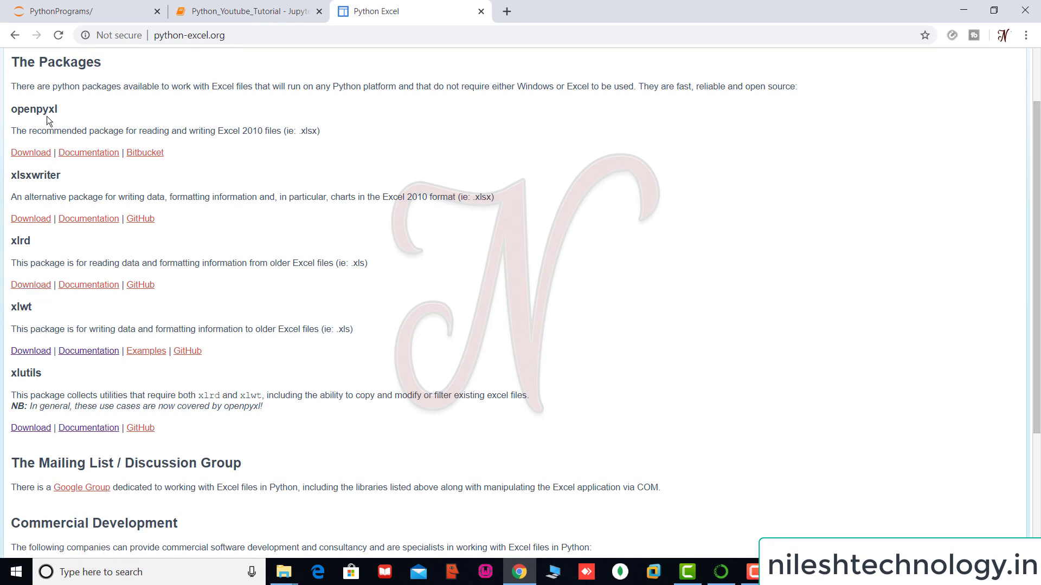
pyautogui.click(43, 154)
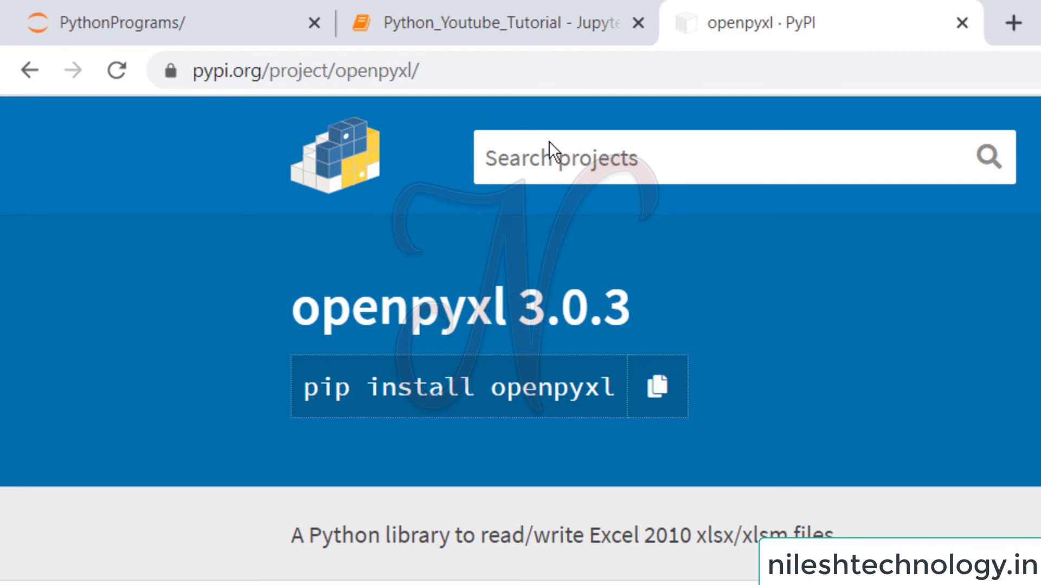
pyautogui.click(468, 61)
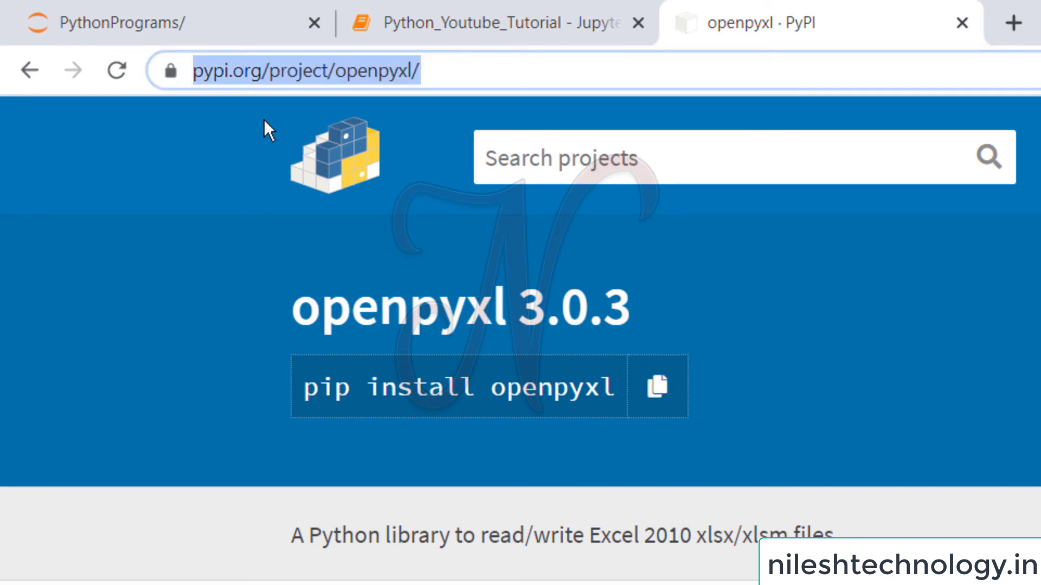
pyautogui.click(473, 75)
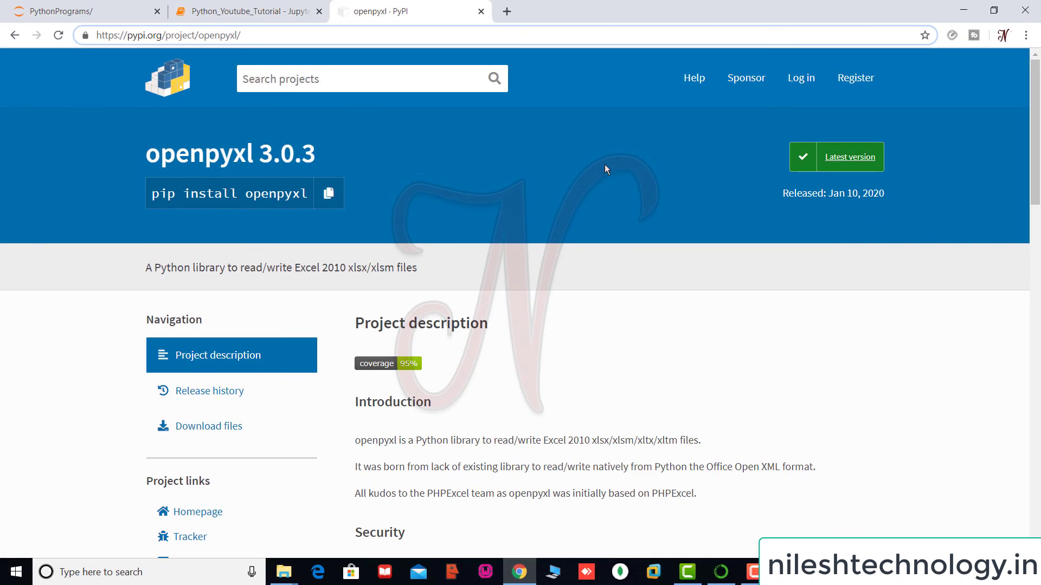
pyautogui.click(604, 168)
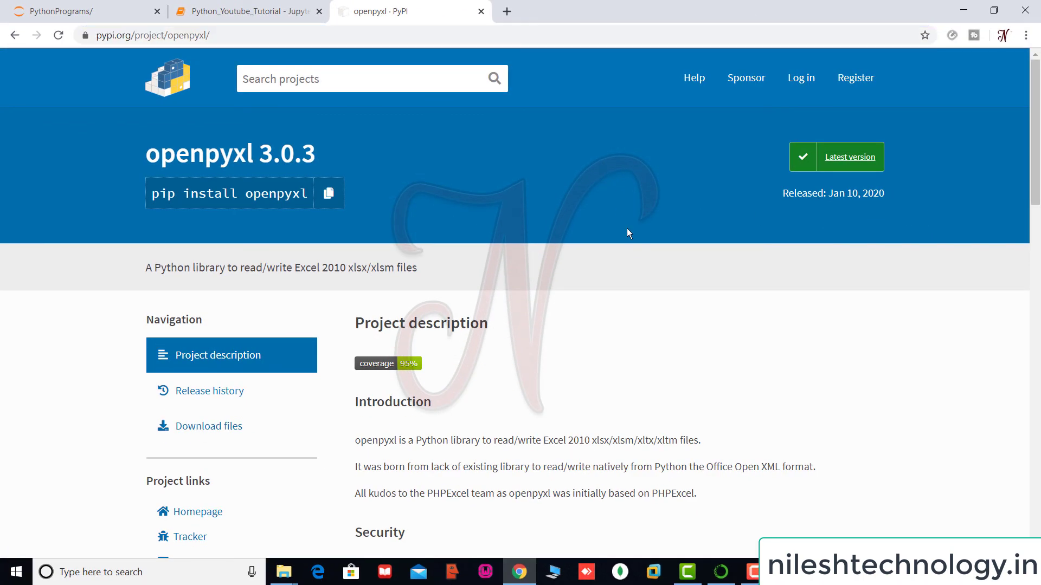
pyautogui.scroll(-1, 1027, 287)
pyautogui.scroll(-1, 1027, 286)
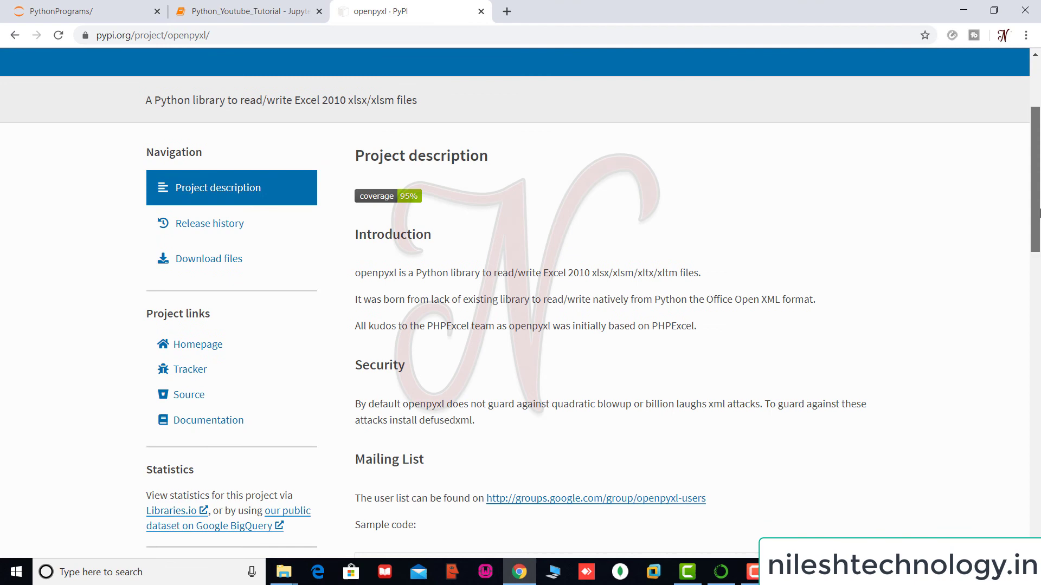
pyautogui.scroll(-2, 1027, 286)
pyautogui.scroll(-1, 1038, 358)
pyautogui.scroll(-1, 1039, 358)
pyautogui.scroll(-1, 1037, 358)
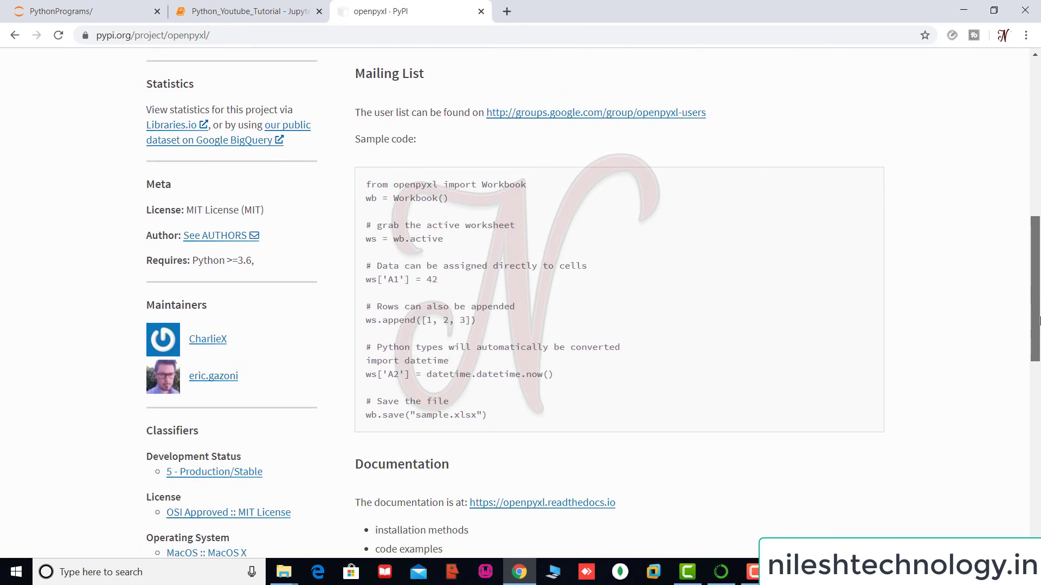
pyautogui.scroll(-2, 1039, 357)
pyautogui.scroll(-1, 1038, 358)
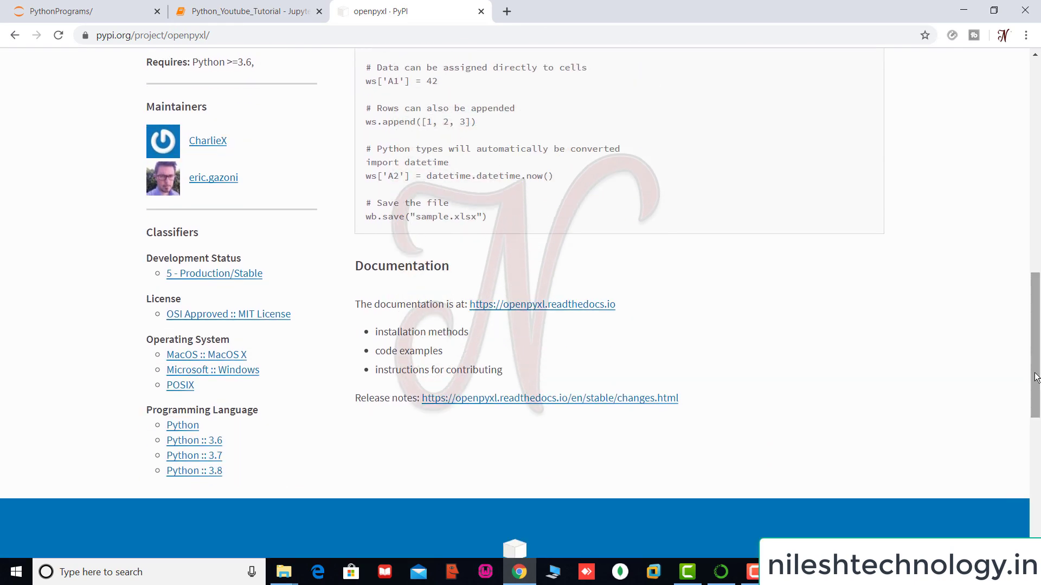
pyautogui.scroll(-1, 1039, 372)
pyautogui.scroll(4, 1039, 373)
pyautogui.scroll(6, 1038, 372)
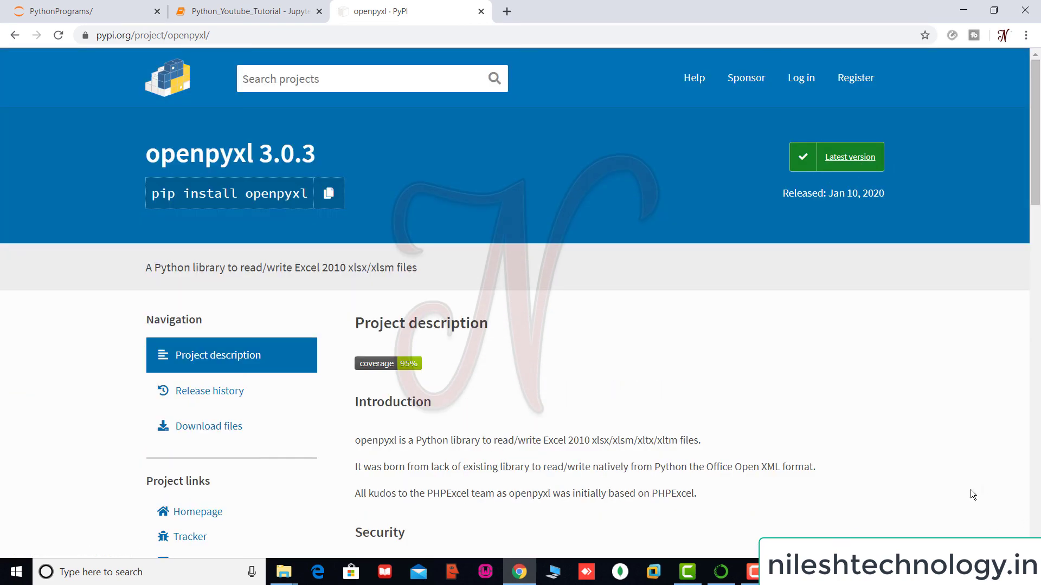
# Back in Command Prompt, run 'pip install openpyxl' to install openpyxl 3.0.3, jdcal and et_xmlfile
pyautogui.click(787, 572)
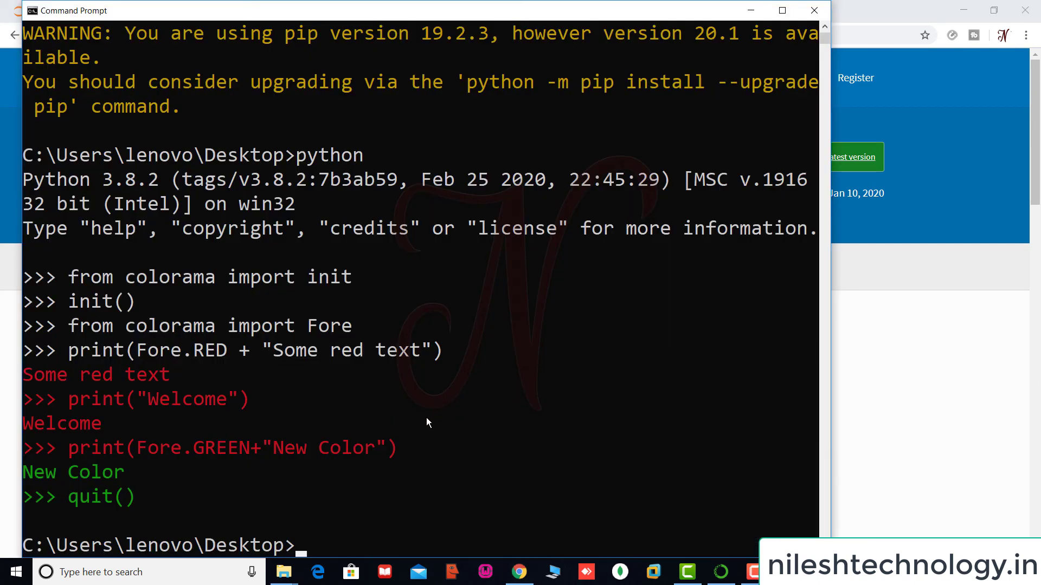
pyautogui.write('pip')
pyautogui.write(' insta')
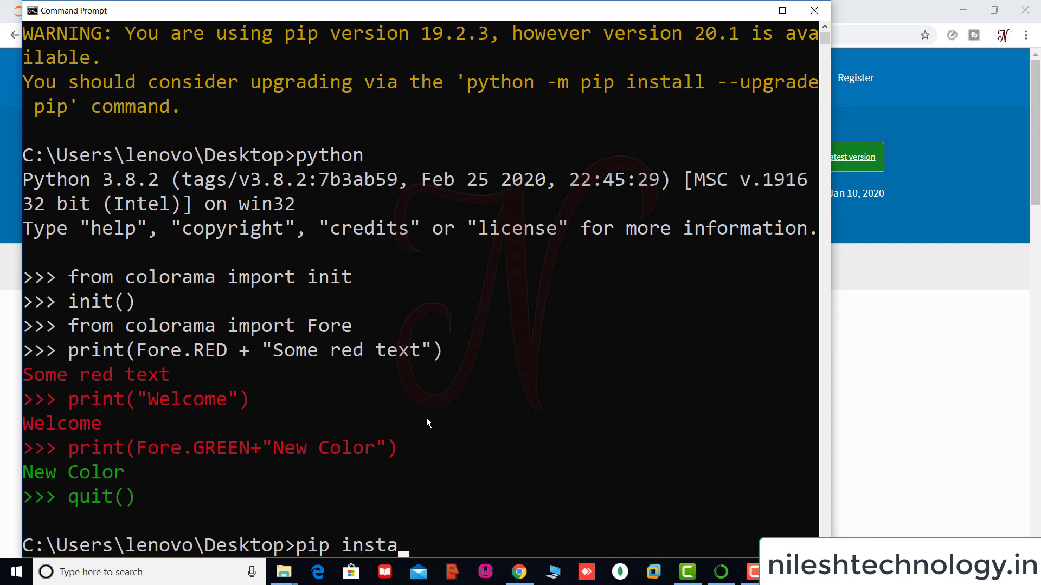
pyautogui.write('ll ope')
pyautogui.write('n')
pyautogui.write('py')
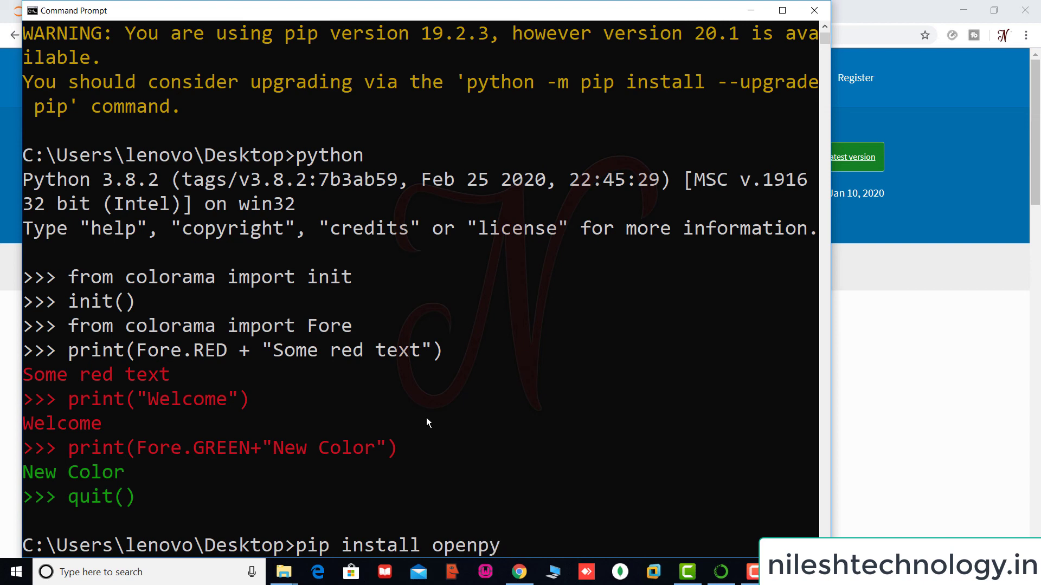
pyautogui.write('xl')
pyautogui.press('Return')
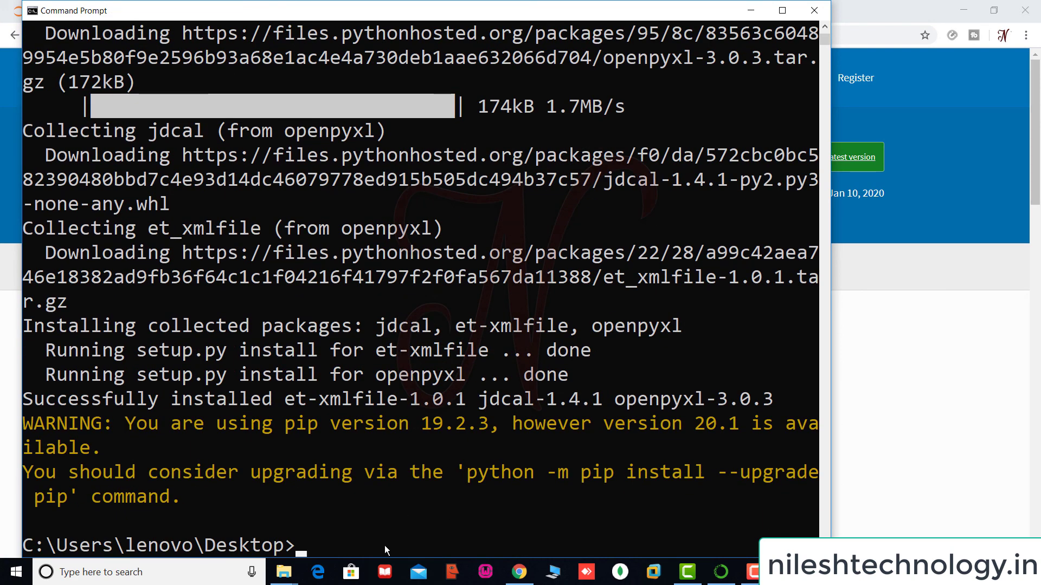
pyautogui.write('p')
pyautogui.write('ython')
# Launch Python 3.8.2 and run 'import openpyxl' at the >>> prompt
pyautogui.press('Return')
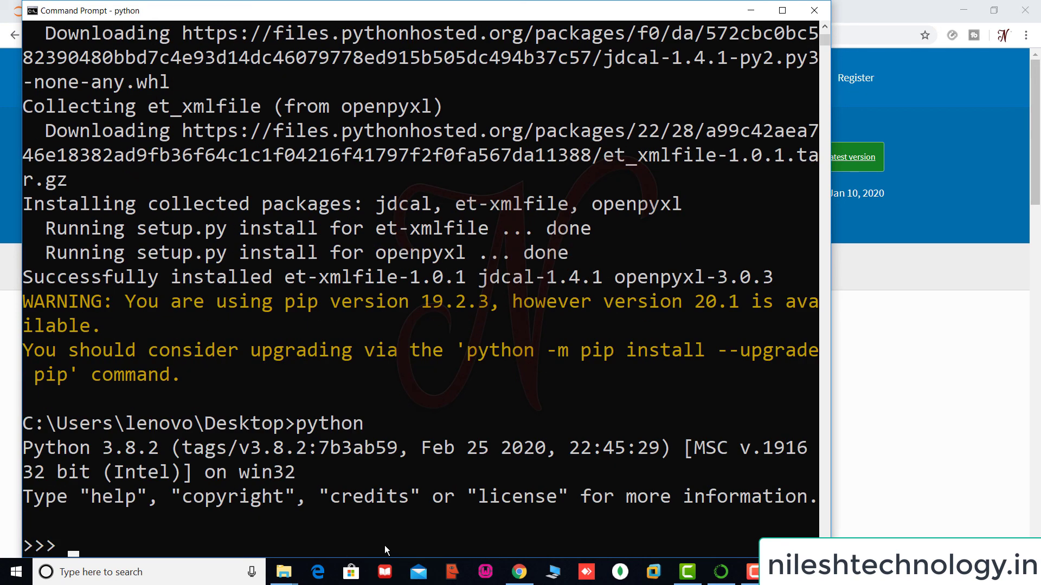
pyautogui.write('import ')
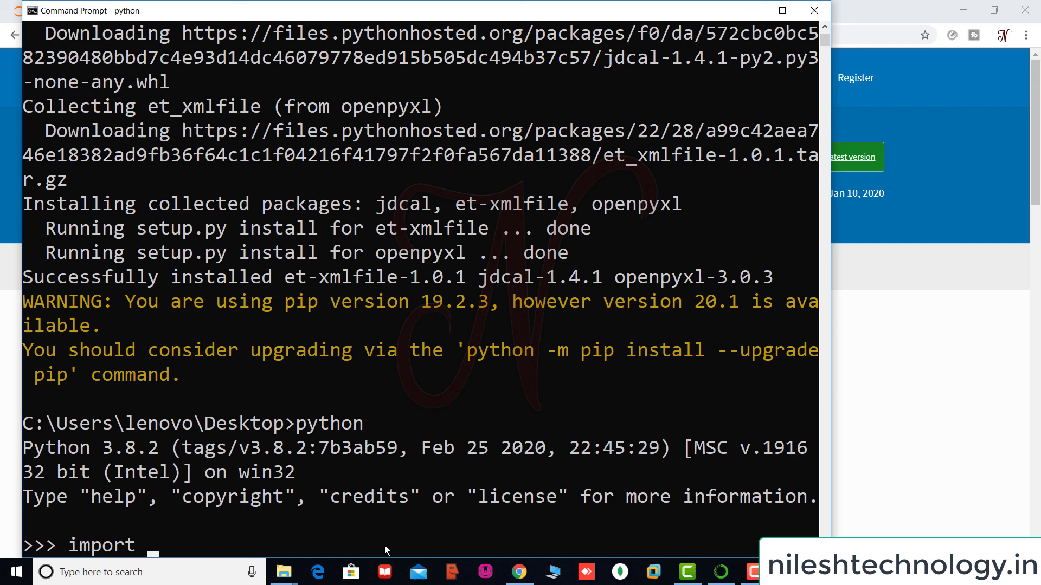
pyautogui.write('open')
pyautogui.write('pyxl')
pyautogui.press('Return')
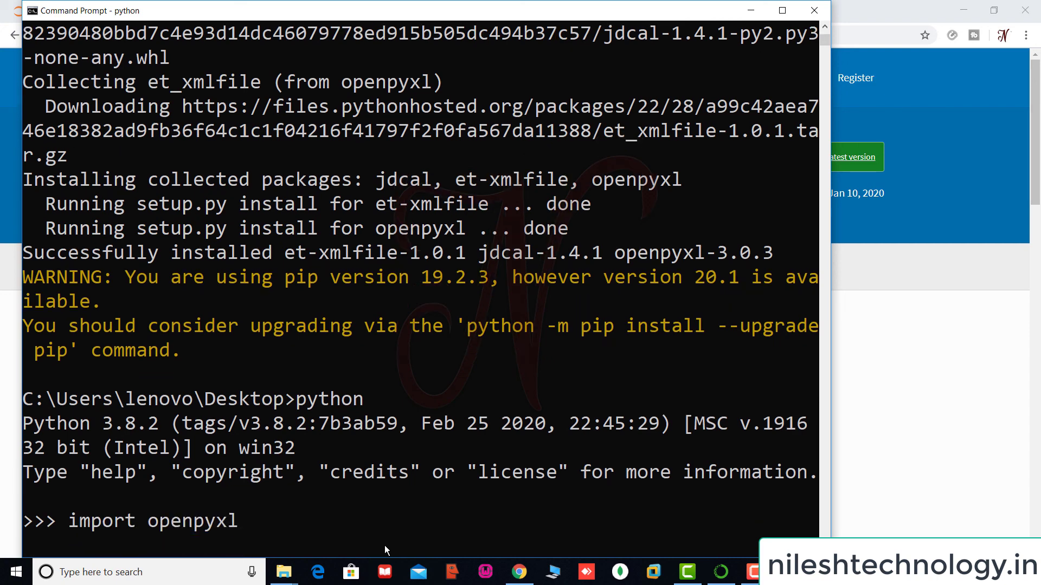